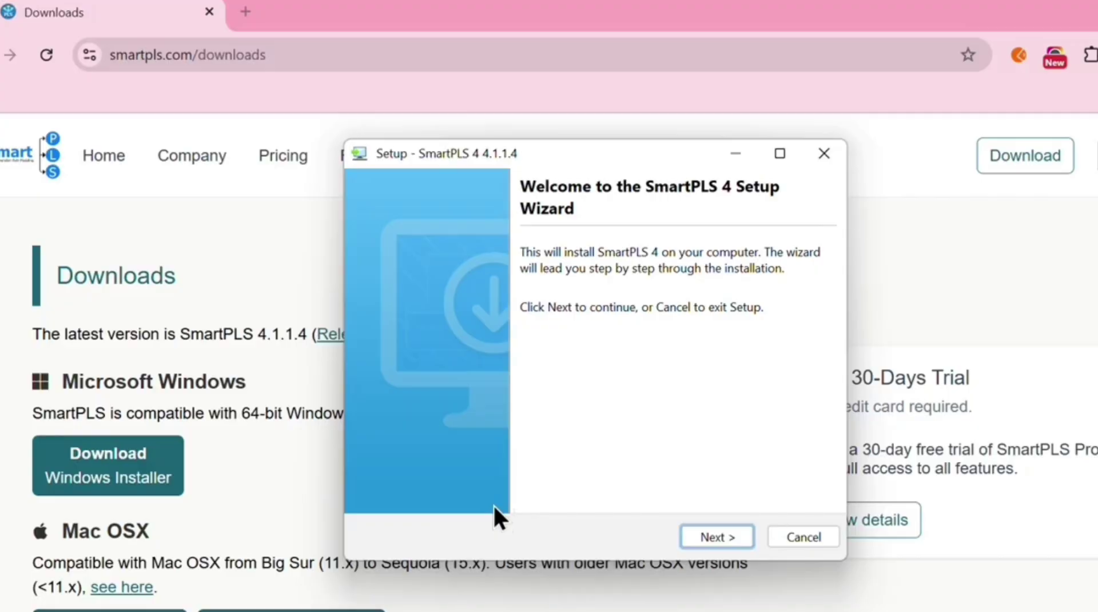
- Install SmartPLS 4 in C:\Program Files\SmartPLS 4, with a desktop icon and the program launched on completion
left_click(709, 538)
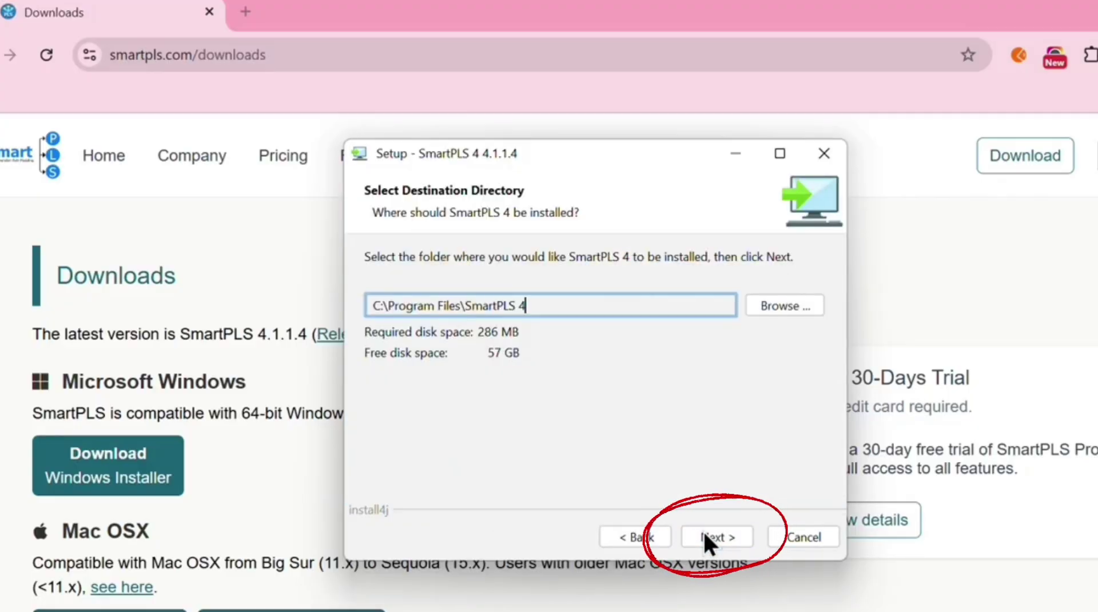
left_click(707, 537)
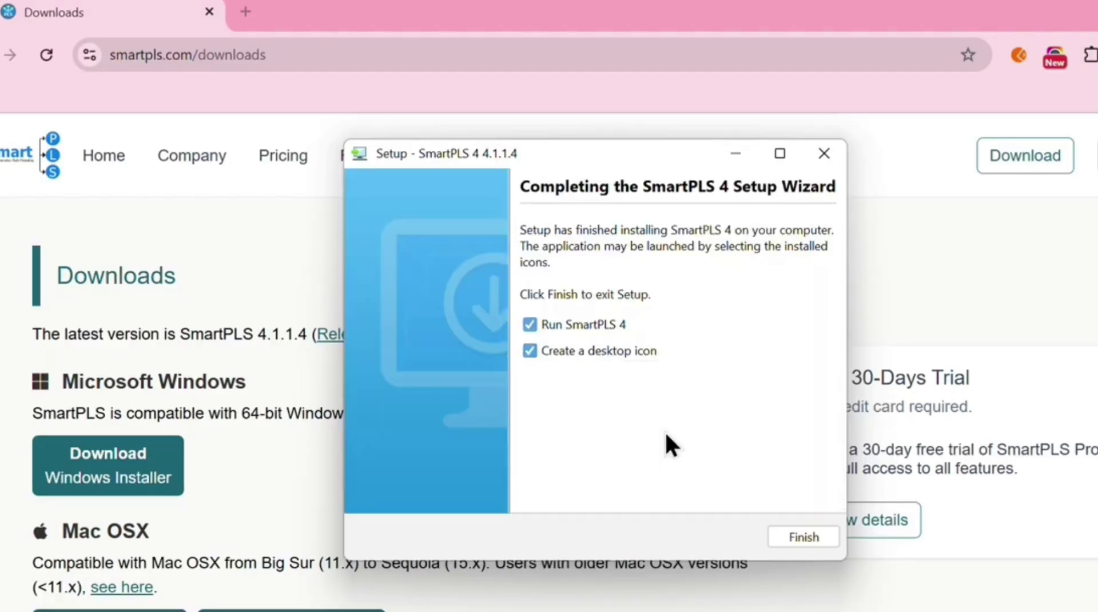
left_click(803, 537)
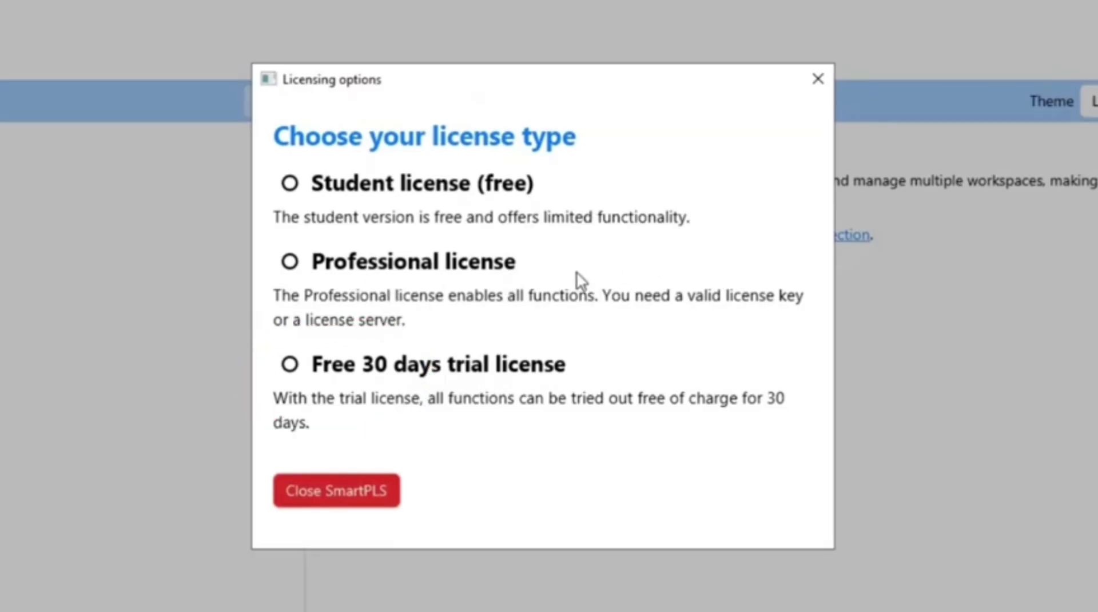
- Register for the free 30 days trial license with the e-mail address, first name and last name, agreeing to marketing communications
left_click(290, 366)
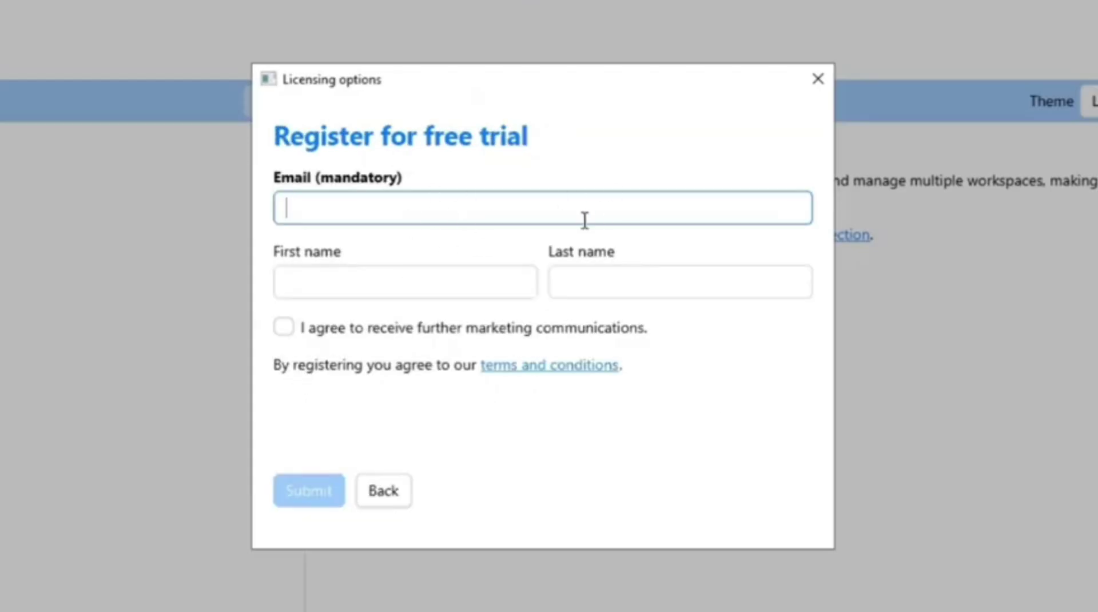
key("ctrl+v")
left_click(483, 281)
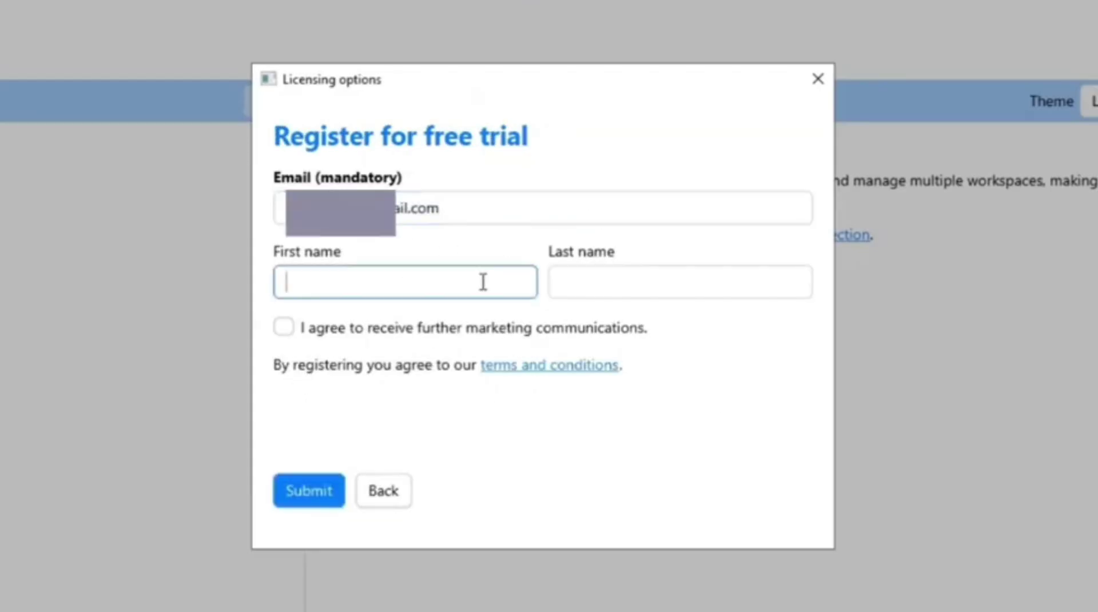
type("1")
left_click(583, 286)
type("2")
left_click(284, 328)
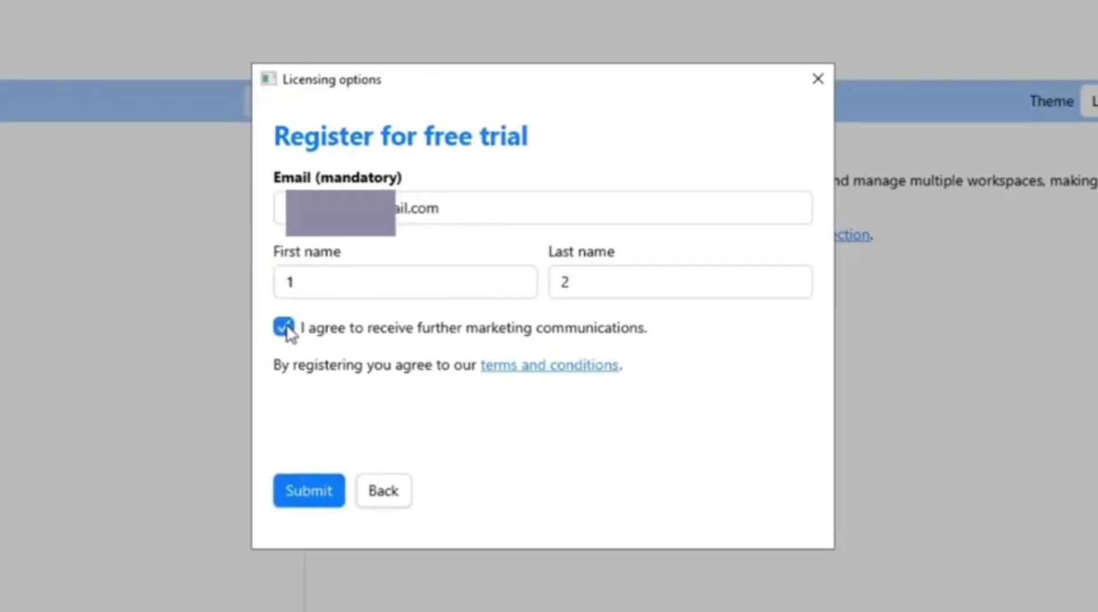
left_click(299, 489)
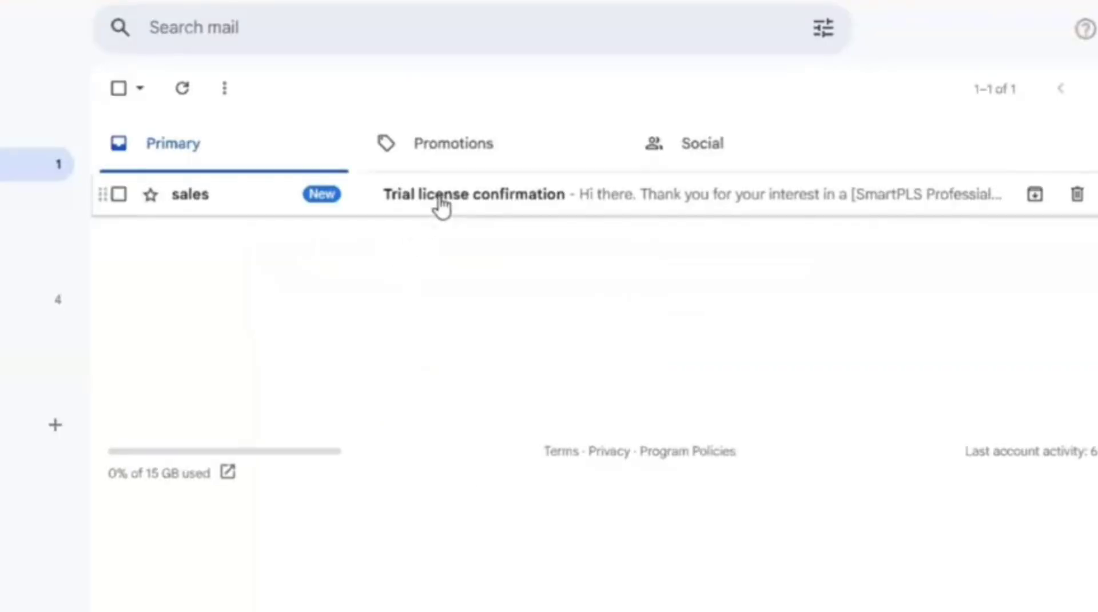
- Copy the confirmation code from the "Trial license confirmation" e-mail and submit it as the confirmation token for the trial registration
left_click(442, 205)
scroll(294, 440, "down", 3)
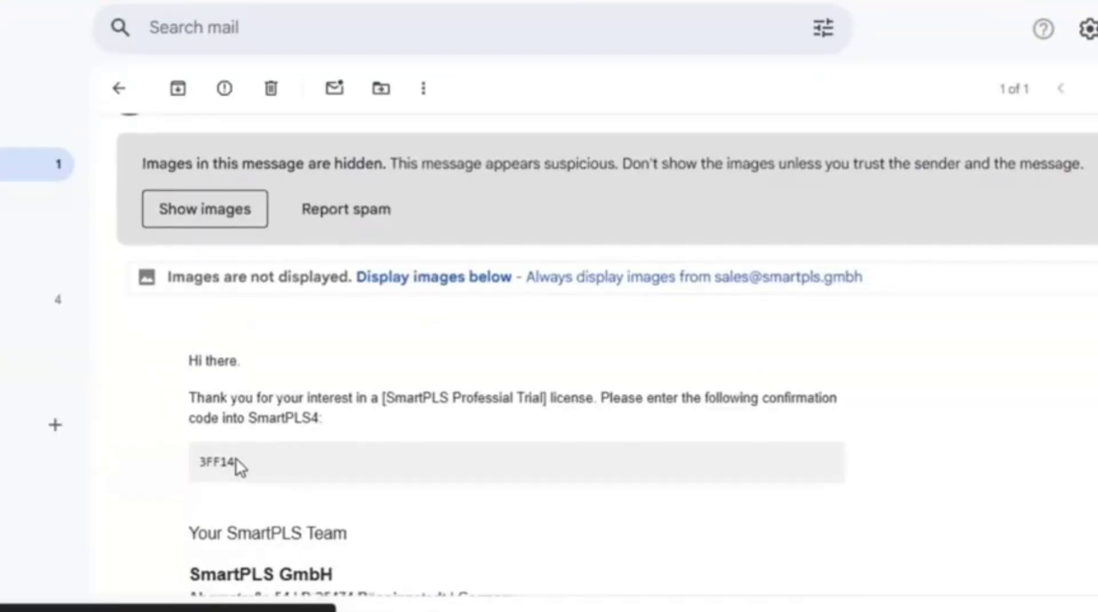
left_click_drag(236, 460, 185, 462)
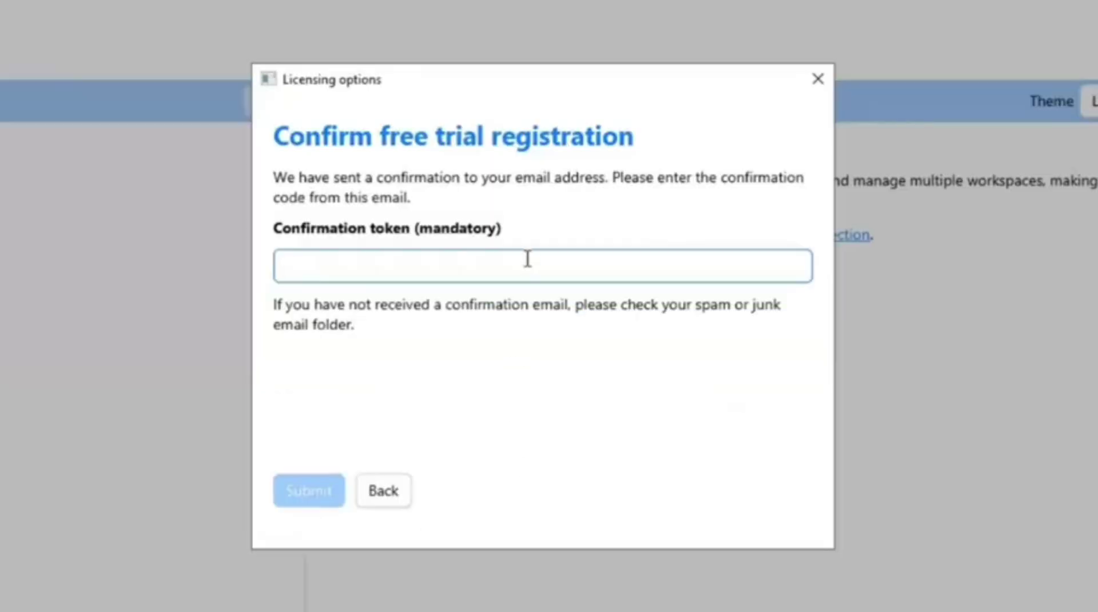
key("ctrl+v")
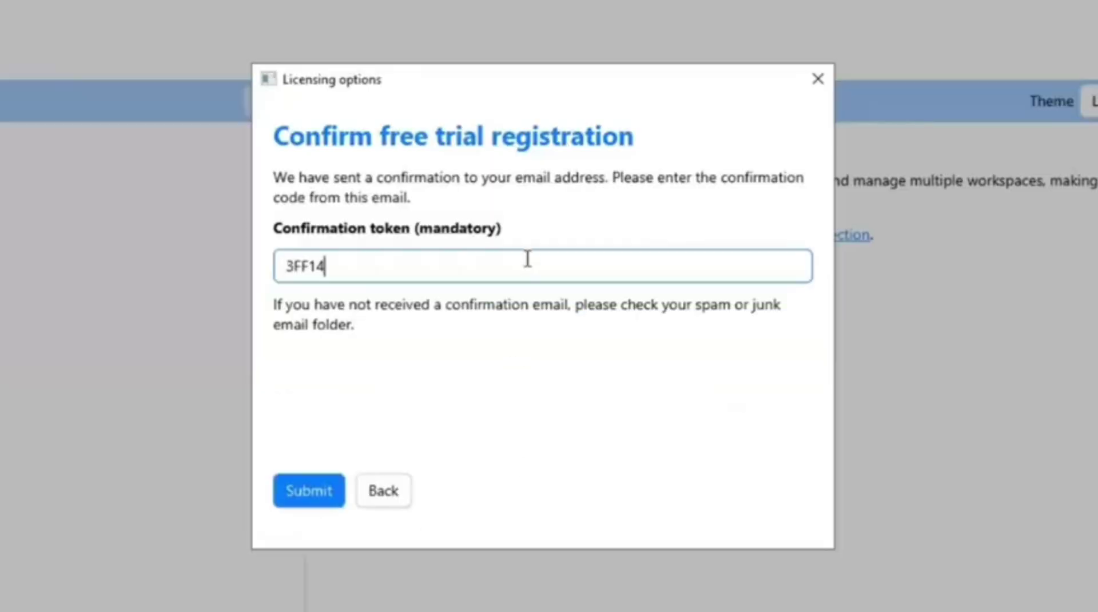
left_click(282, 501)
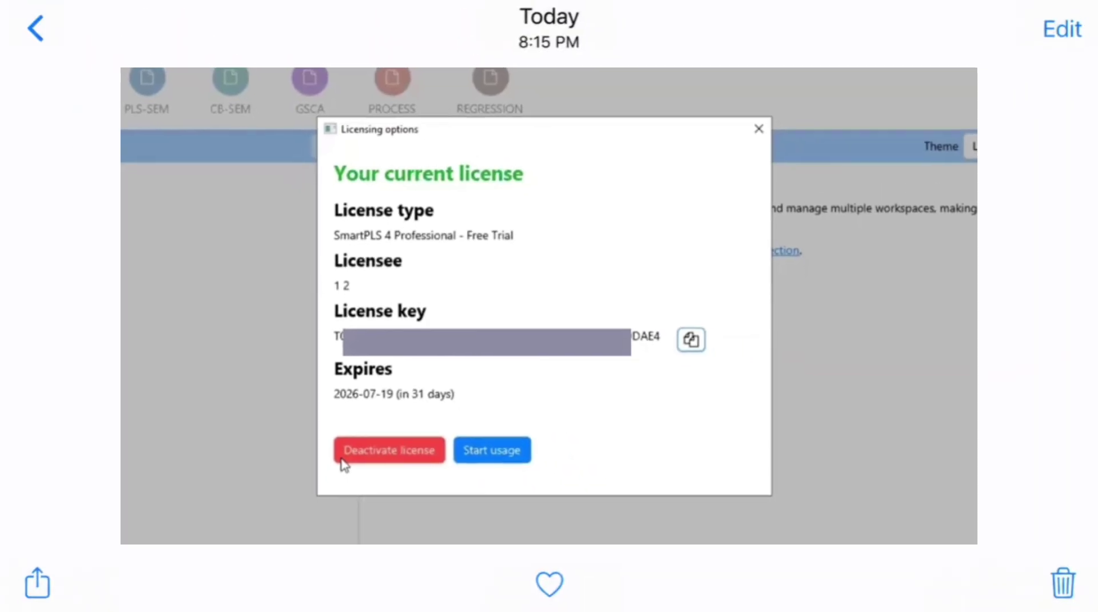
left_click_drag(800, 303, 400, 303)
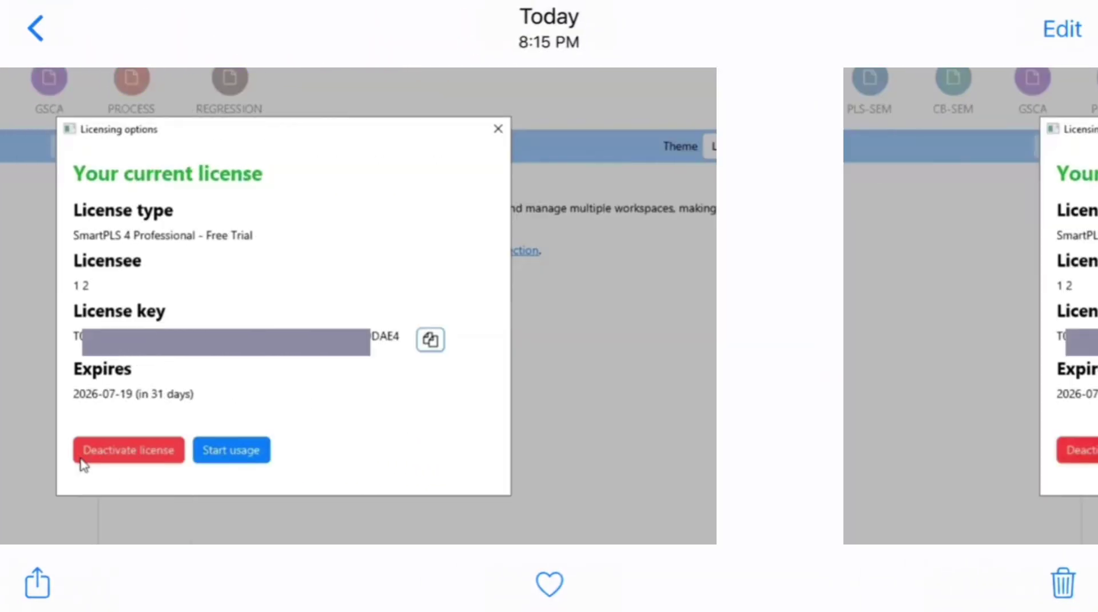
scroll(675, 352, "down", 15)
scroll(676, 353, "up", 15)
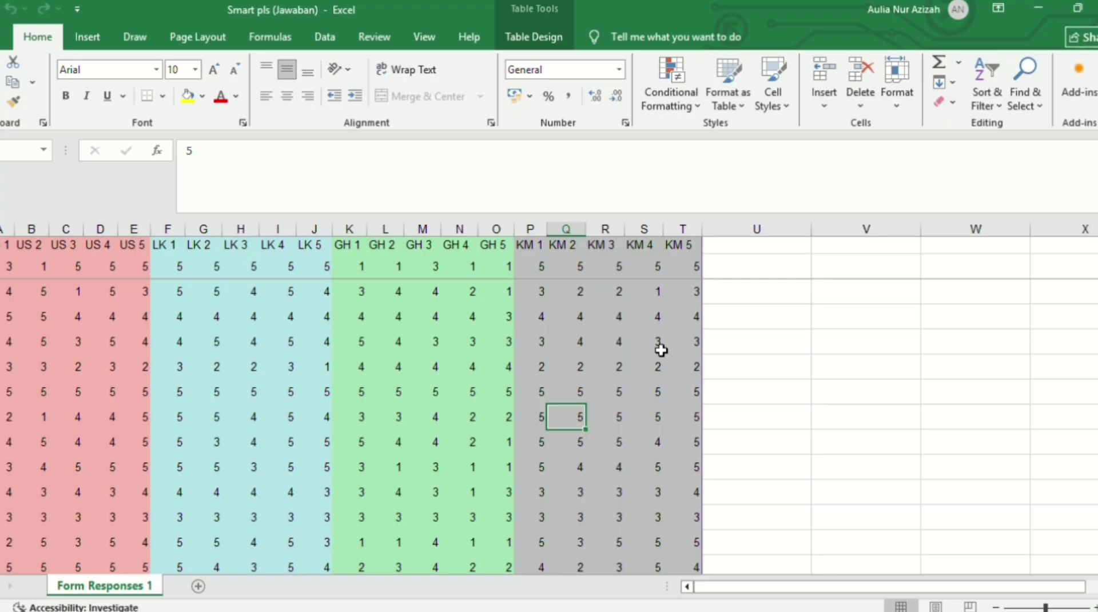
scroll(686, 361, "down", 4)
scroll(661, 350, "down", 3)
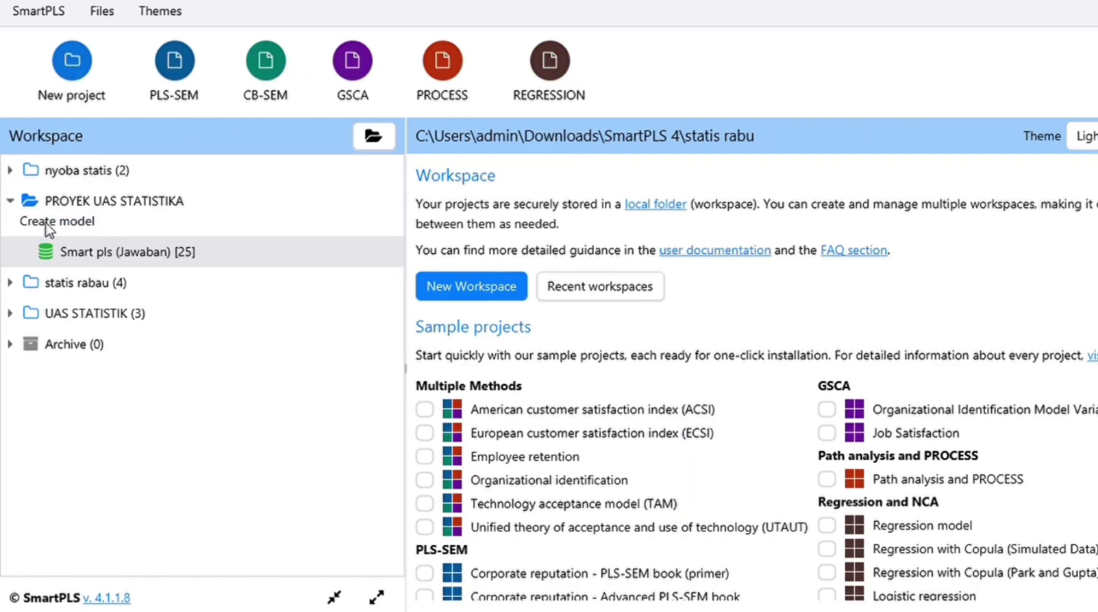
- Create the PLS-SEM model UAS STATISTIK in the PROYEK UAS STATISTIKA project and place latent variables US, LK, GH and KM
left_click(48, 223)
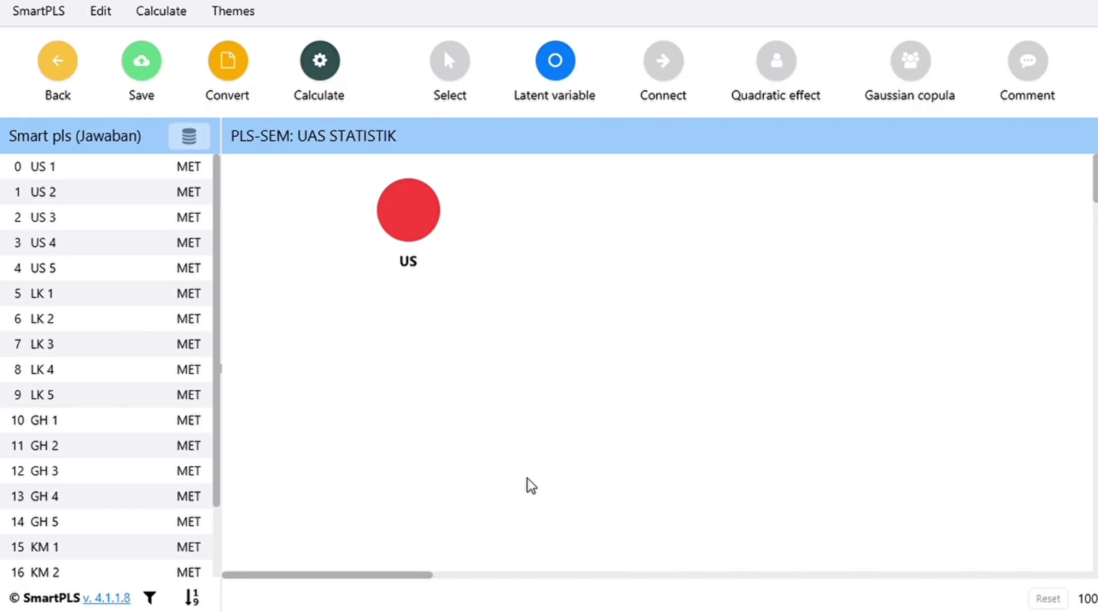
left_click(415, 414)
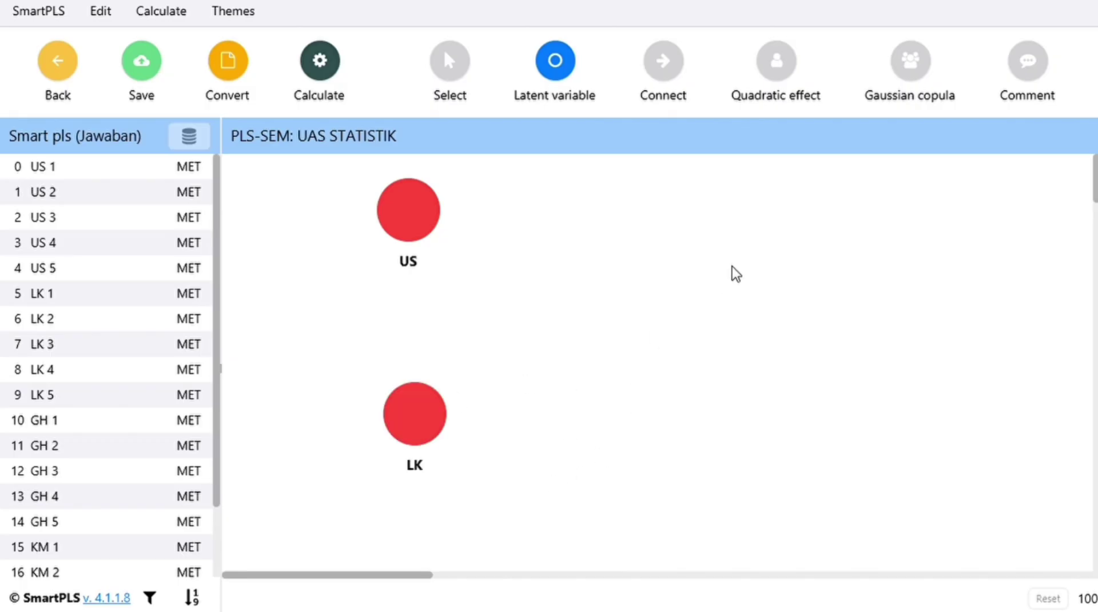
left_click(730, 265)
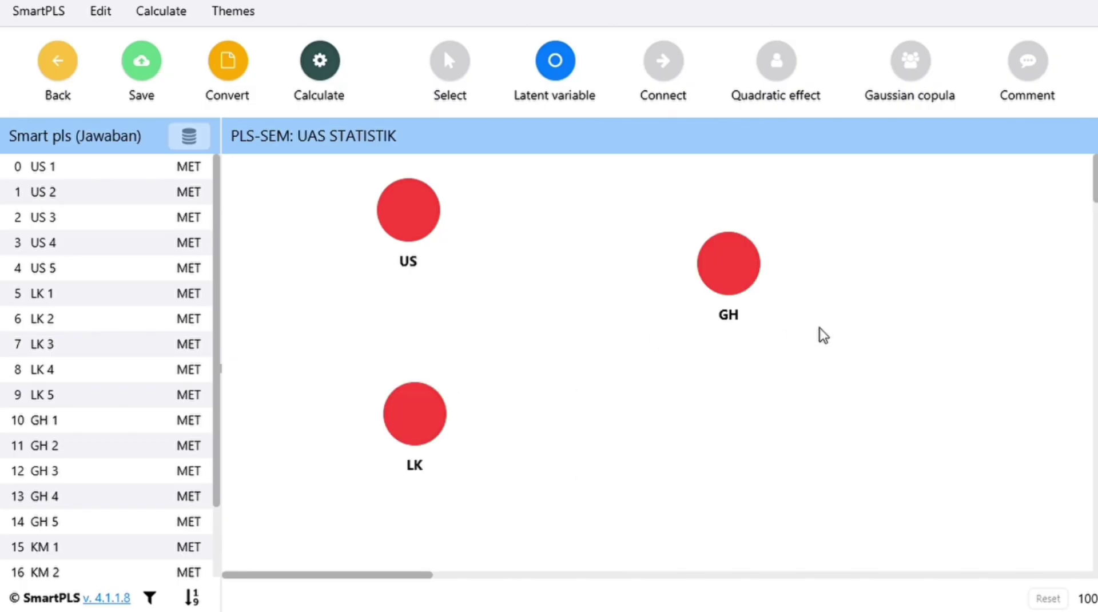
scroll(160, 420, "down", 3)
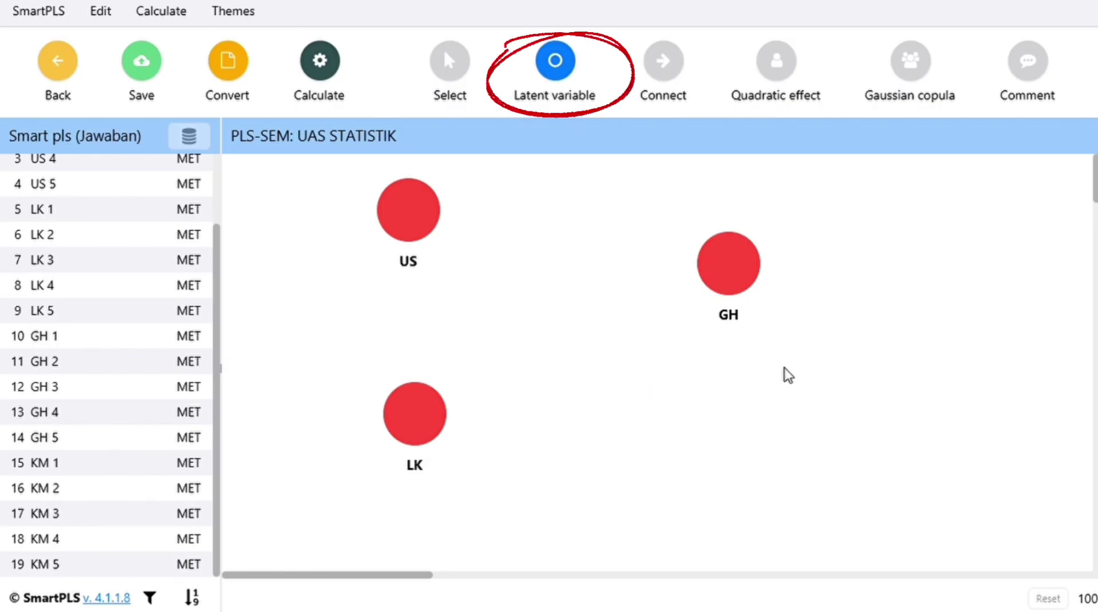
left_click(806, 463)
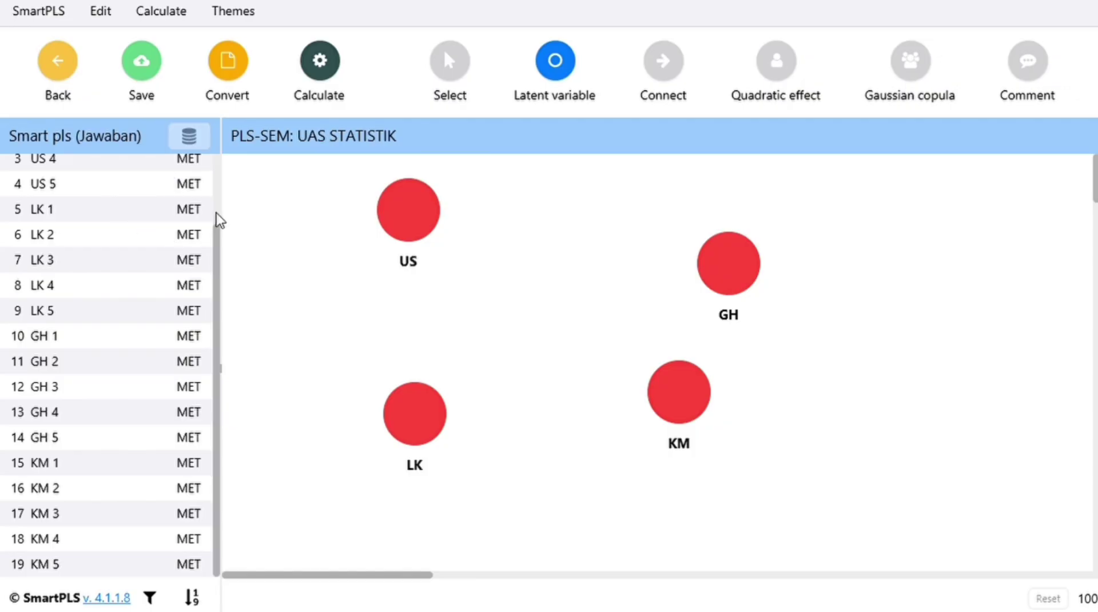
- Assign the indicators US 1 to US 5 to the latent variable US
left_click(450, 60)
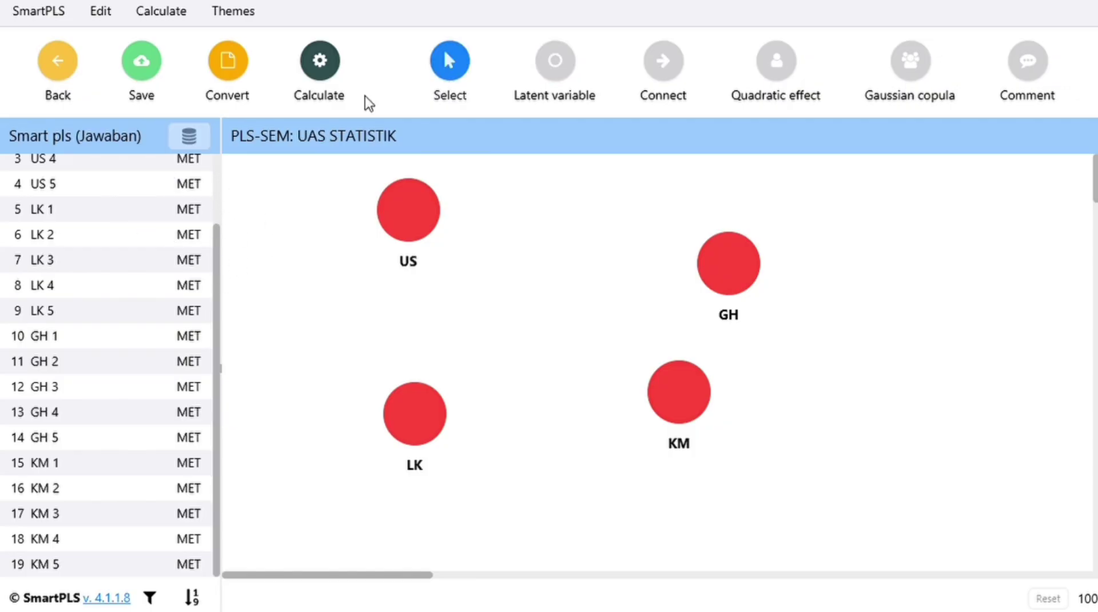
scroll(121, 192, "up", 3)
left_click(122, 167)
left_click(122, 268, "shift")
mouse_move(123, 267)
left_mouse_down()
mouse_move(284, 254)
mouse_move(319, 265)
left_mouse_up()
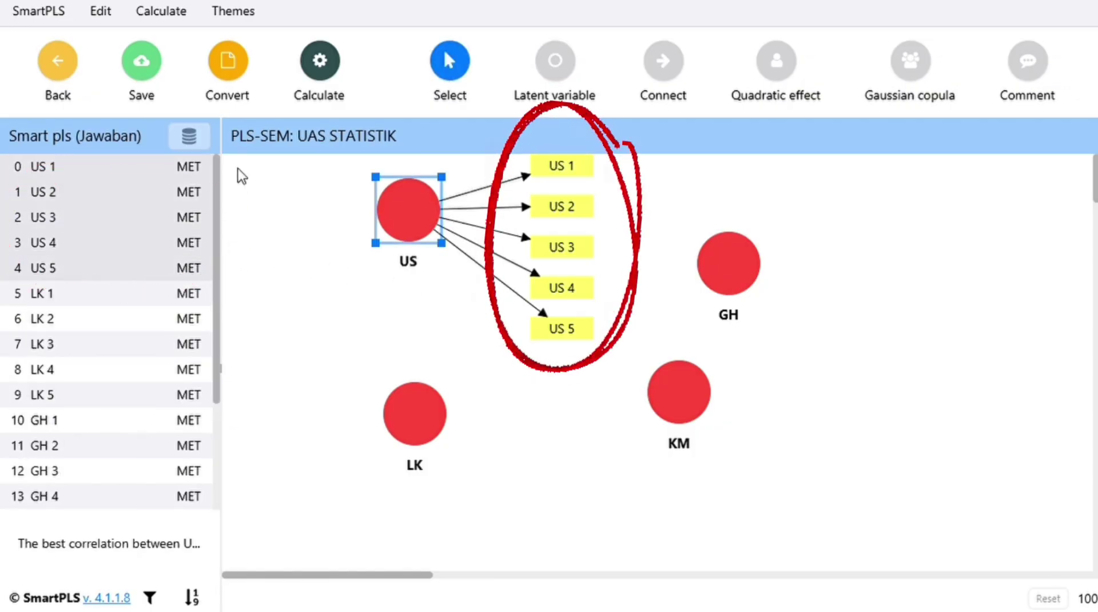
- Assign the indicators LK 1 to LK 5 to the latent variable LK
key("shift+Down")
key("shift+Down")
key("shift+Down")
key("shift+Down")
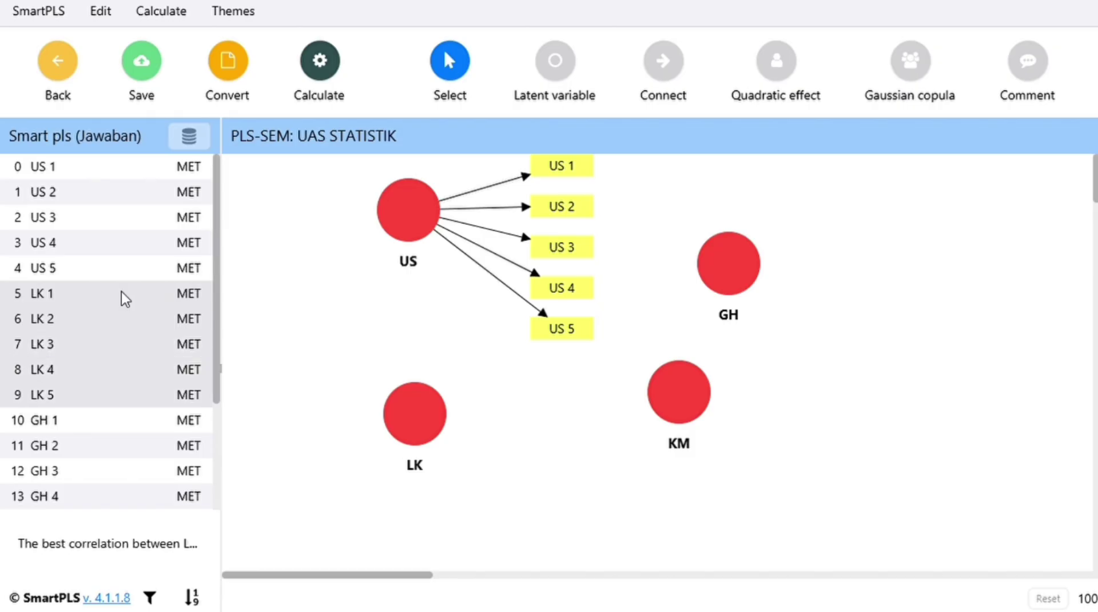
mouse_move(136, 317)
left_mouse_down()
mouse_move(334, 447)
mouse_move(409, 409)
left_mouse_up()
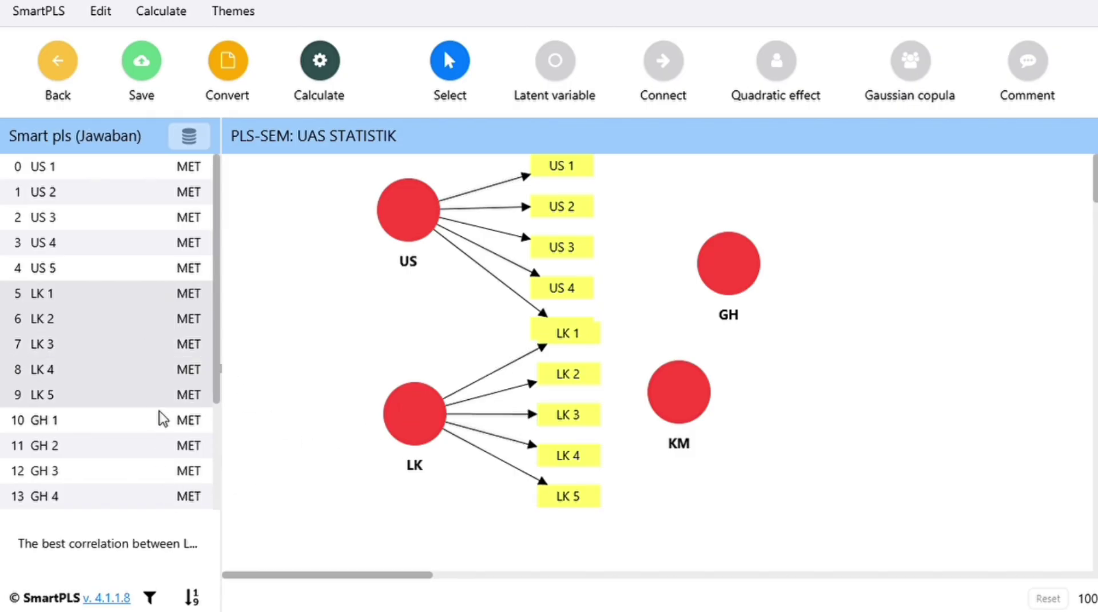
- Assign the indicators GH 1 to GH 5 to the latent variable GH
left_click(169, 426)
key("shift+Down")
key("shift+Down")
key("shift+Down")
key("shift+Down")
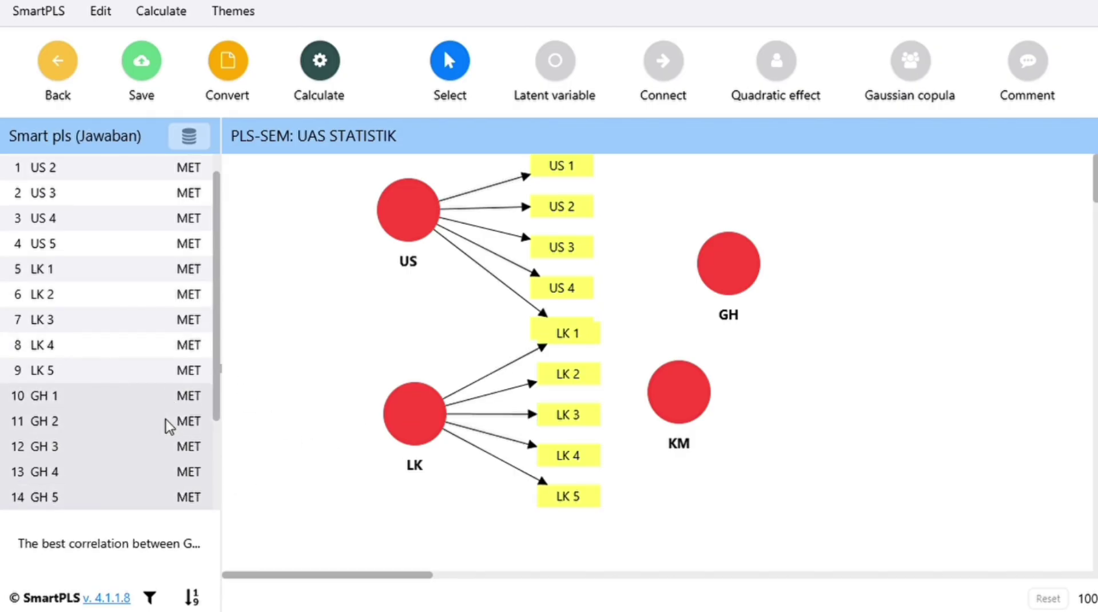
left_click_drag(170, 426, 728, 282)
- Assign the indicators KM 1 to KM 5 to KM and rearrange the constructs with US above, GH below, and LK opposite KM
scroll(142, 426, "down", 1)
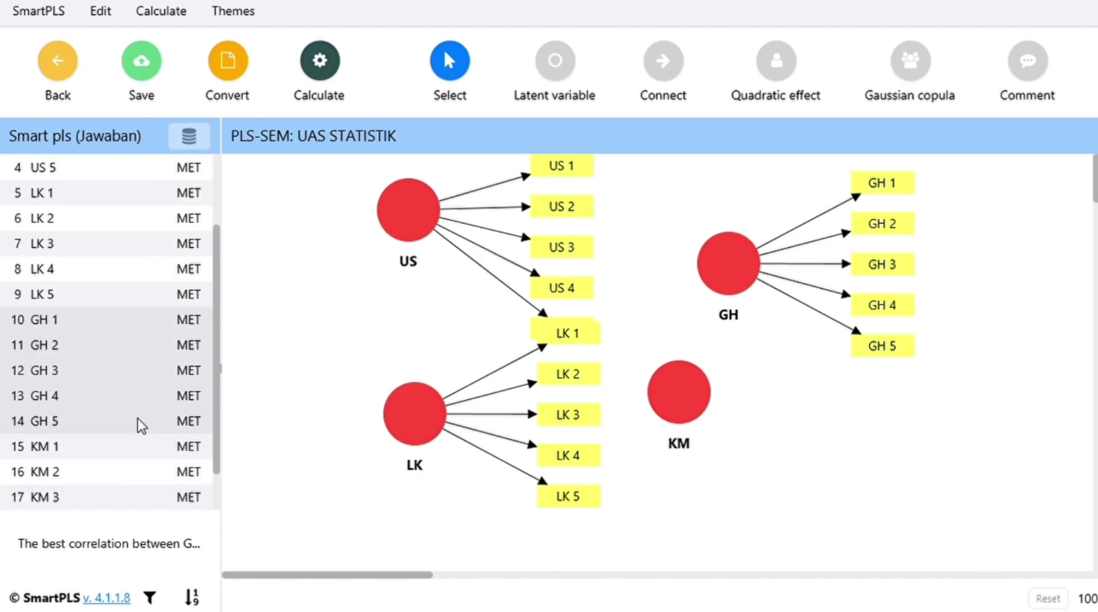
scroll(50, 421, "up", 1)
scroll(98, 482, "down", 2)
left_click(95, 405)
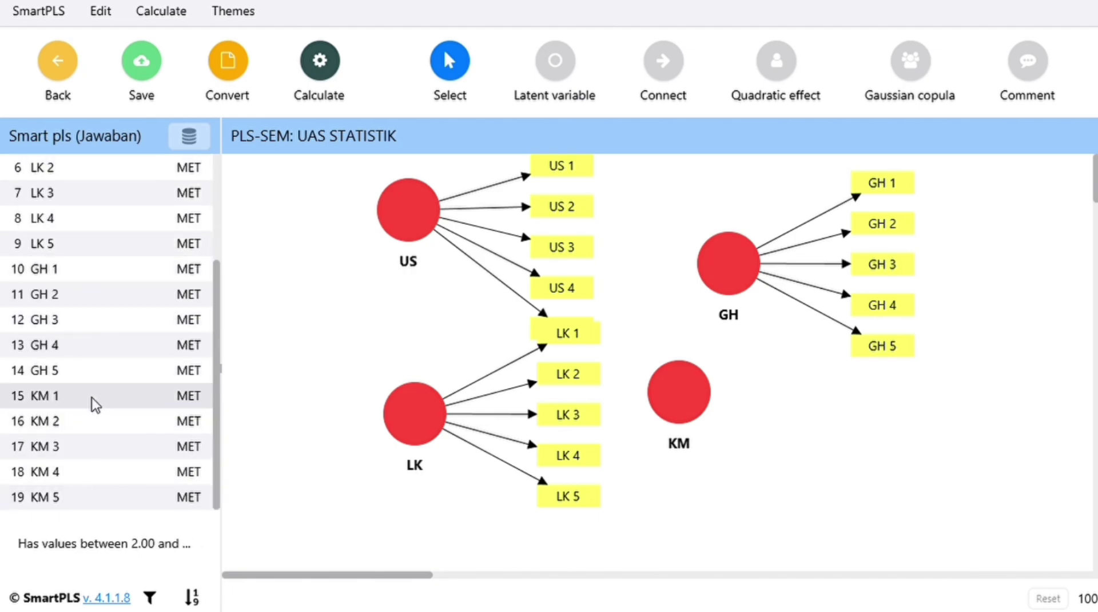
key("shift+Down")
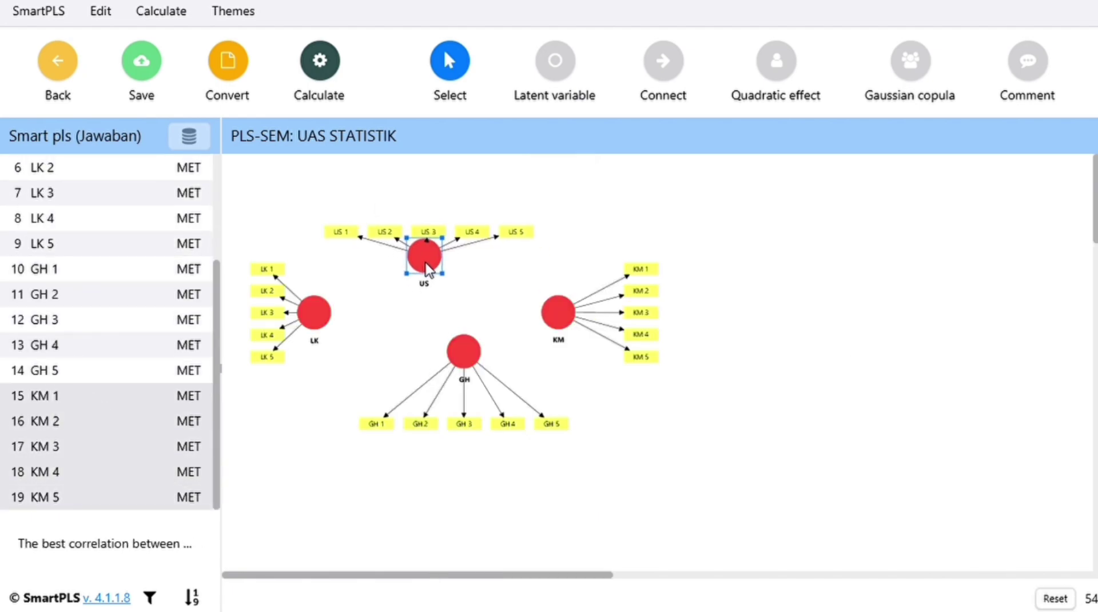
left_click_drag(424, 252, 420, 251)
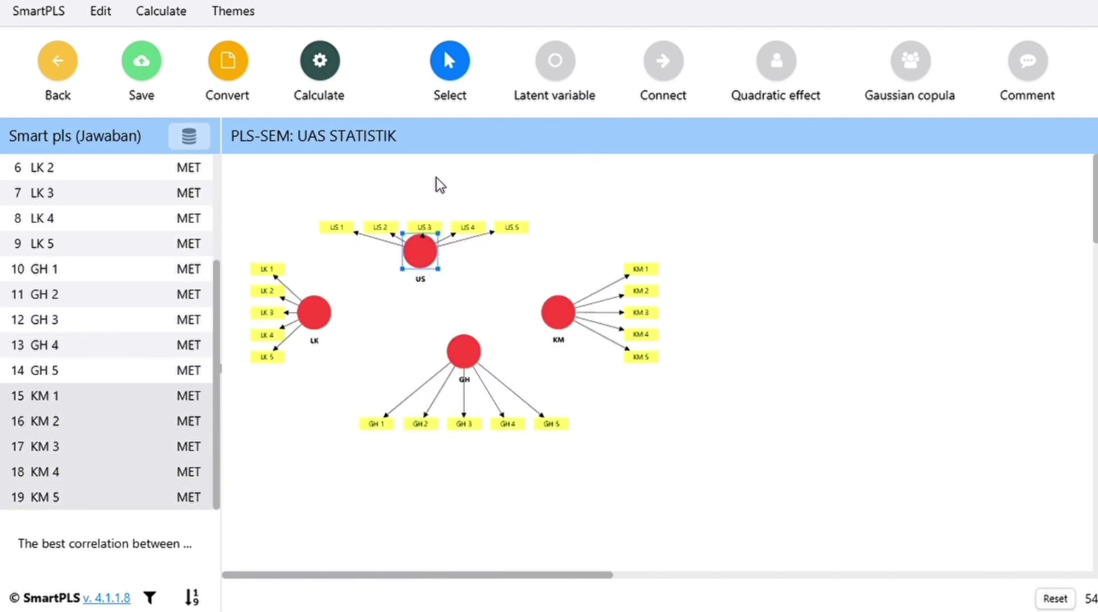
- Draw a structural path from the latent variable GH to KM
left_click(669, 66)
left_click(466, 350)
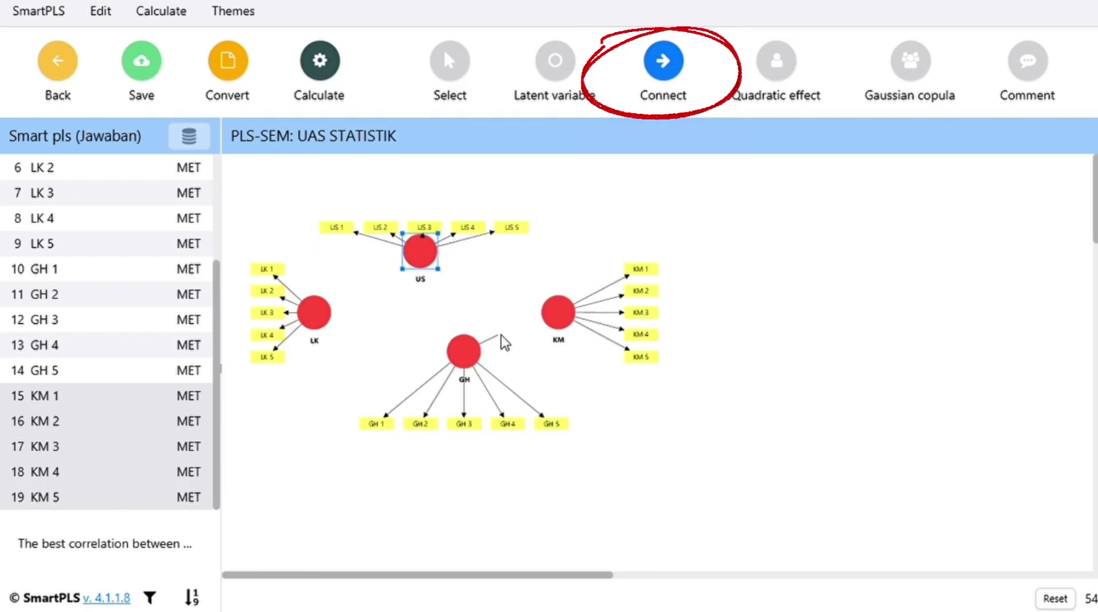
left_click(552, 319)
left_click(668, 80)
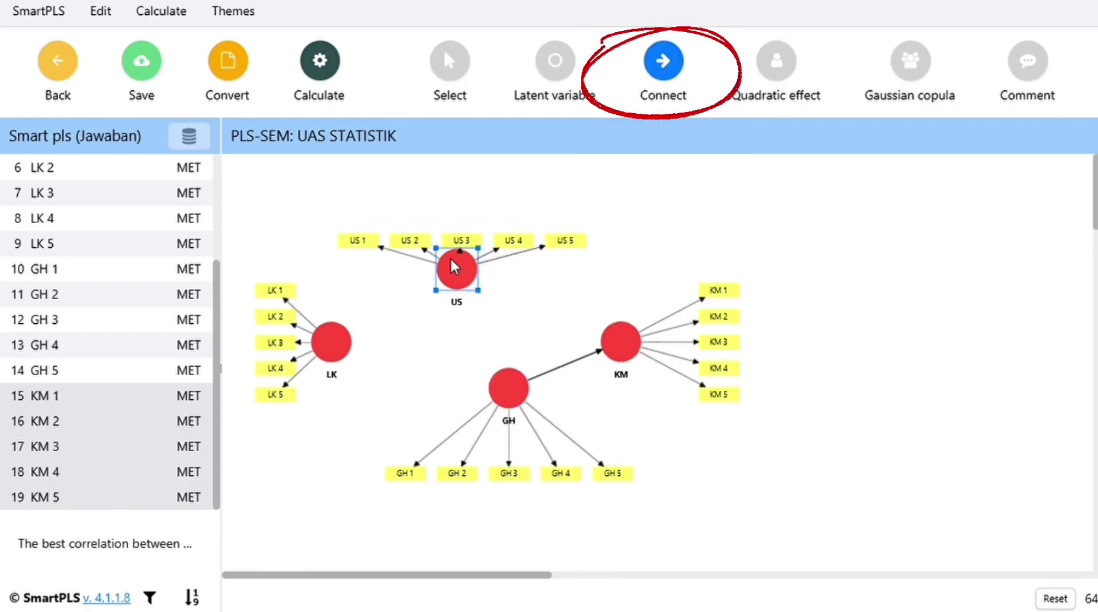
left_click(452, 64)
- Draw structural paths from the latent variables LK and US to KM
left_click(670, 66)
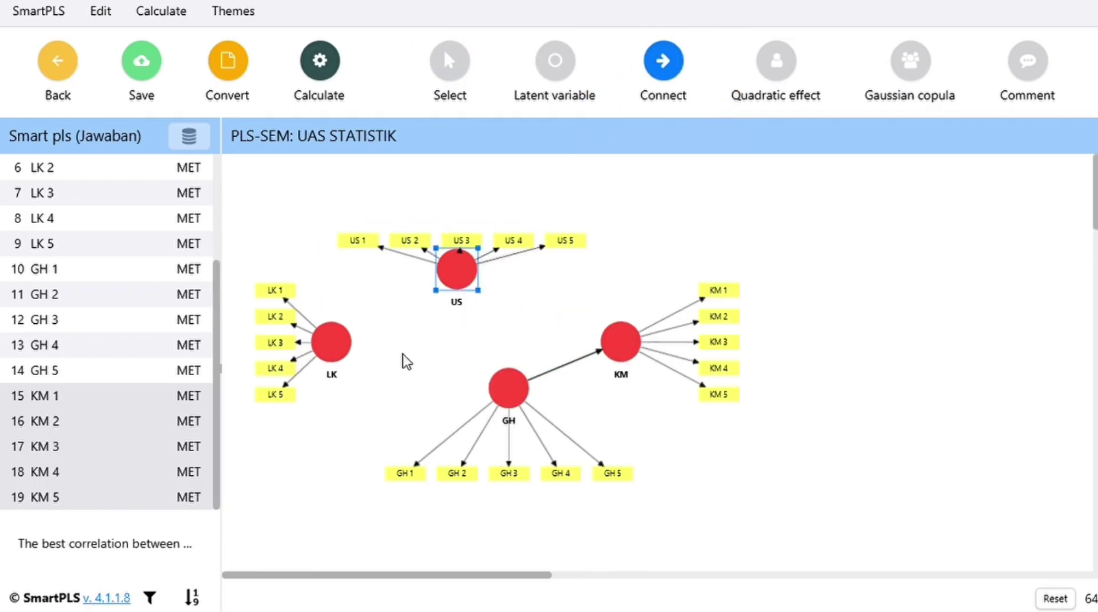
left_click(342, 344)
left_click(619, 345)
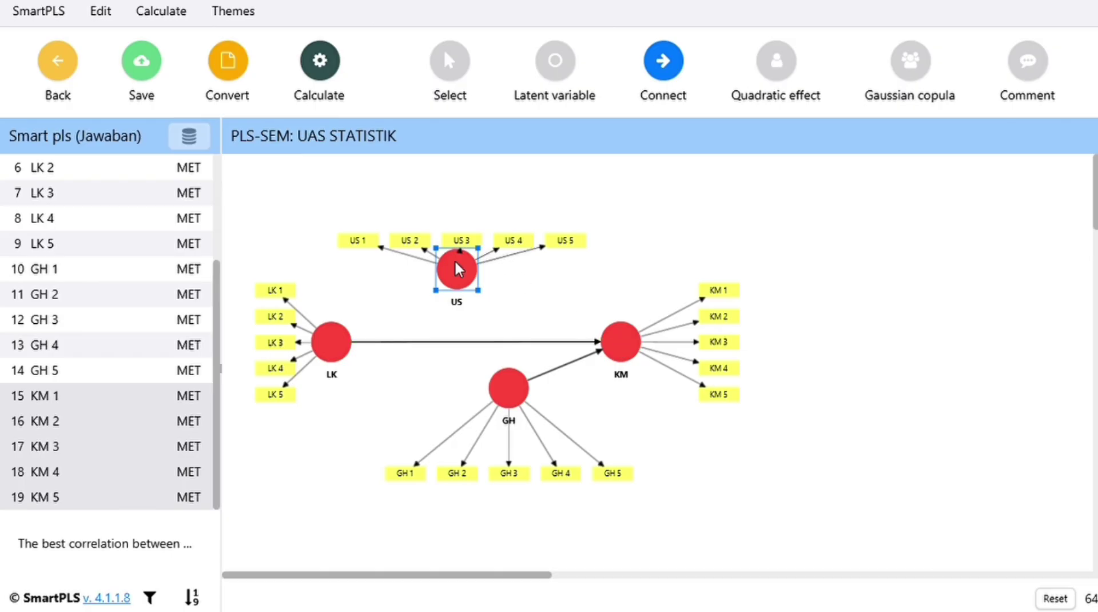
left_click(458, 269)
left_click(613, 342)
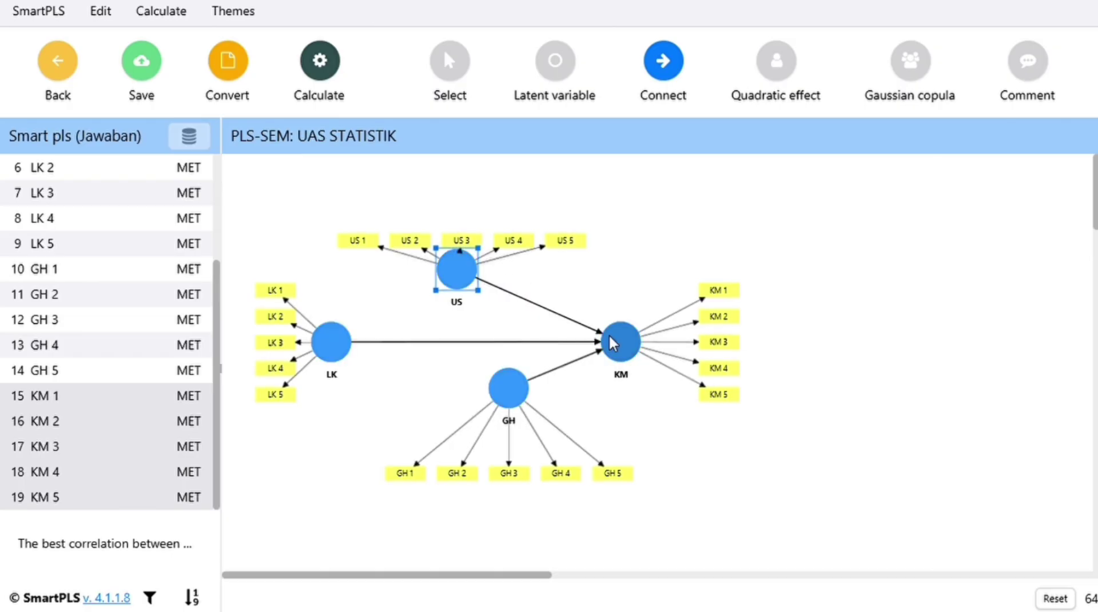
left_click(451, 72)
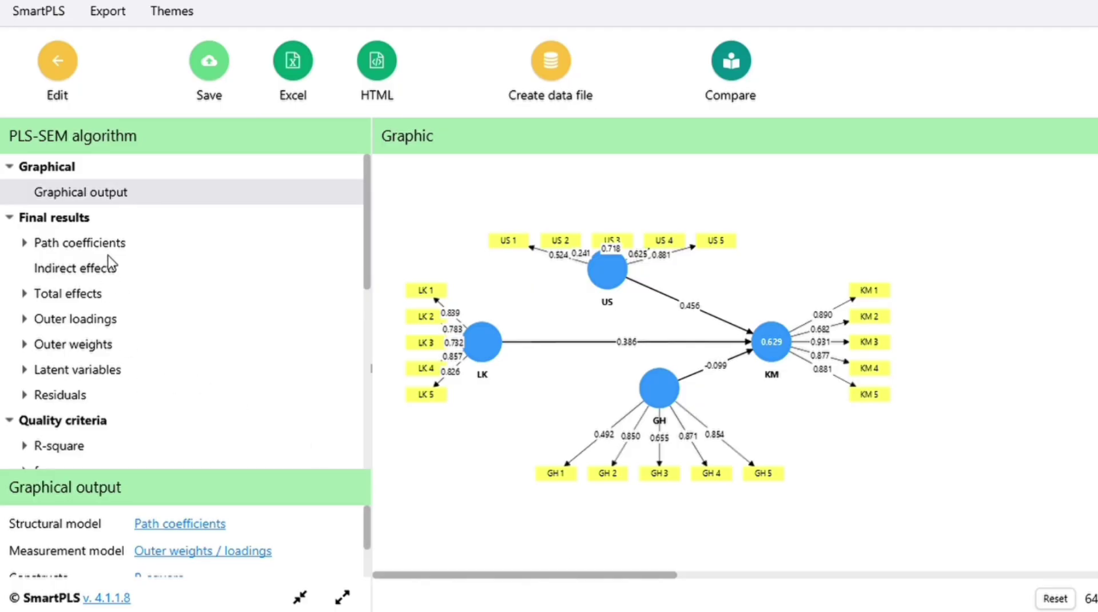
scroll(110, 246, "down", 1)
scroll(110, 246, "up", 1)
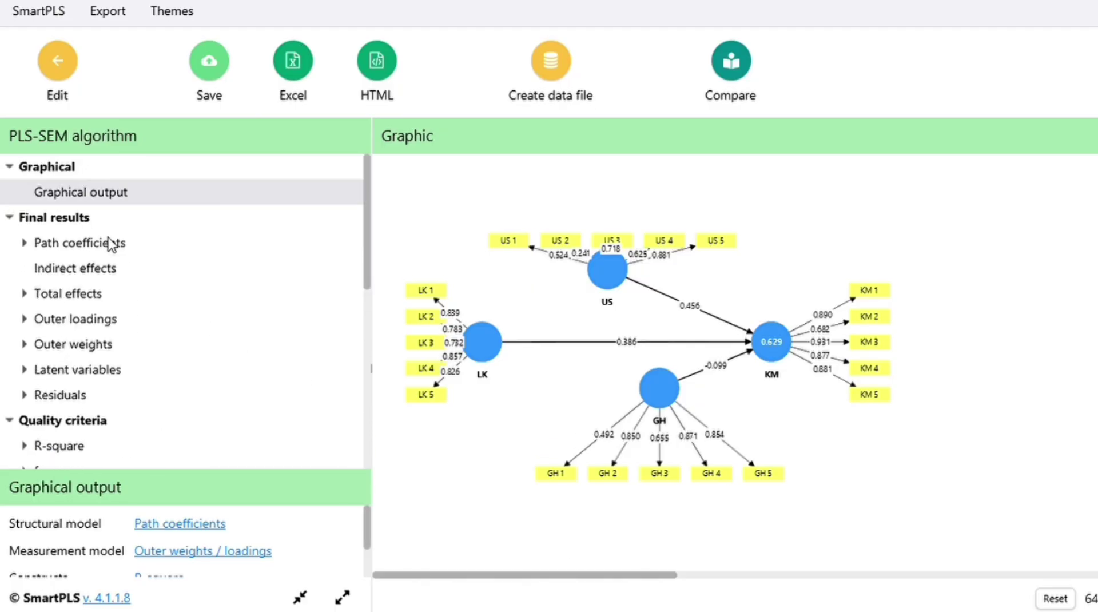
- Check the outer loadings matrix and remove the weak indicators GH 1, GH 3 and KM 2 from the model
left_click(97, 316)
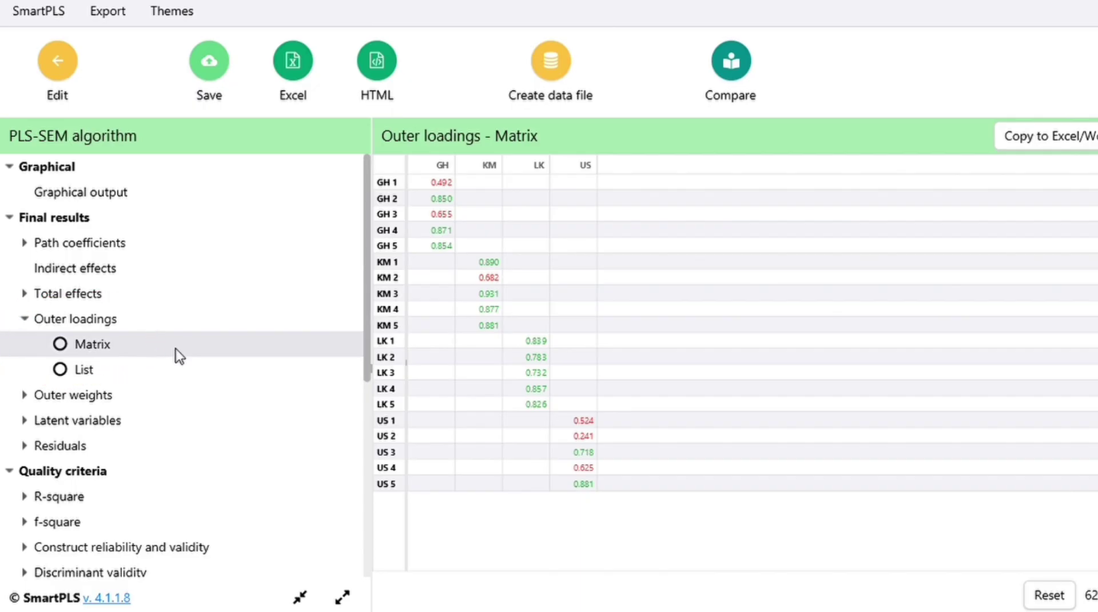
left_click(46, 71)
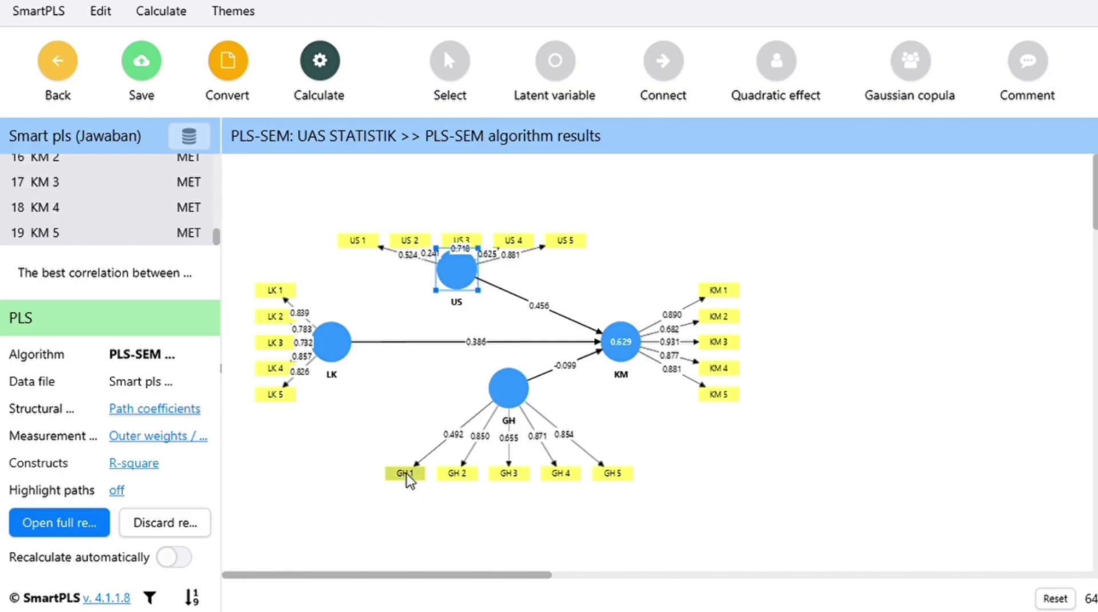
left_click(407, 478)
key("Delete")
left_click(525, 481)
key("Delete")
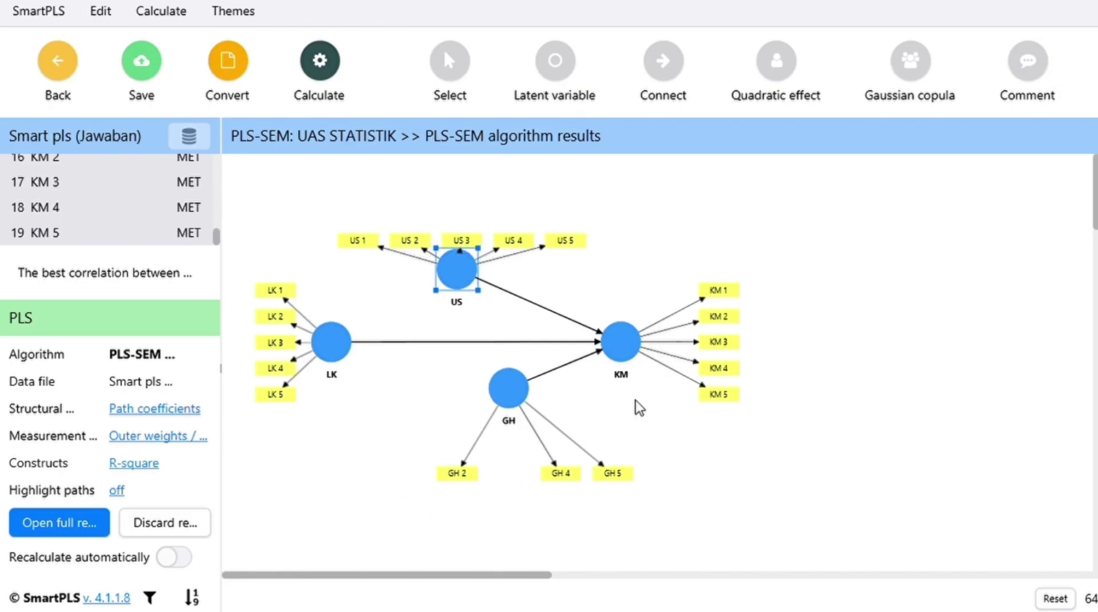
left_click(716, 318)
key("Delete")
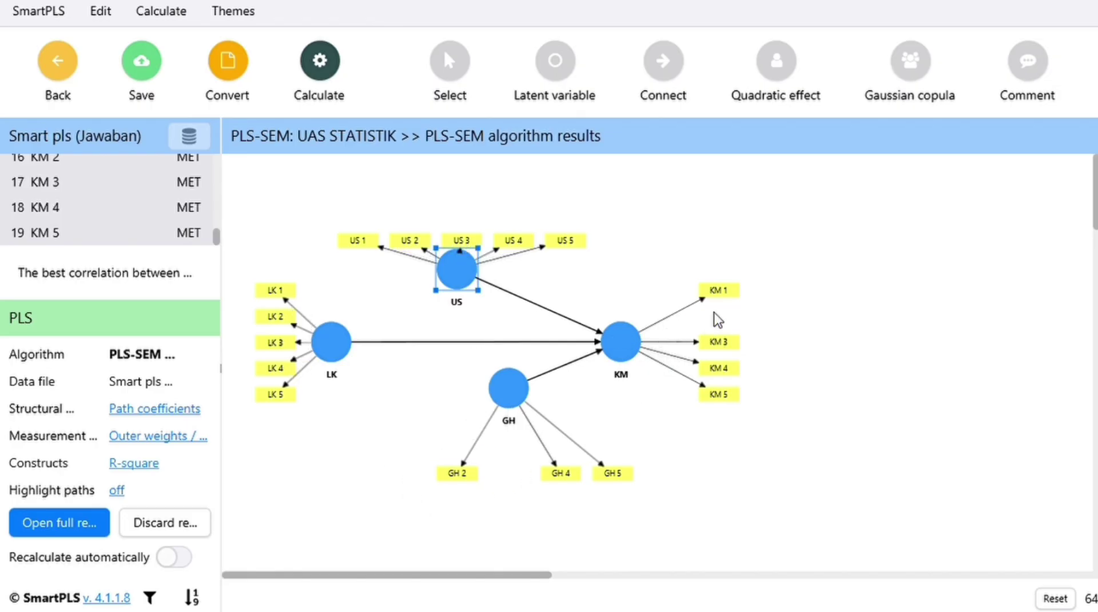
- Remove the indicators US 1, US 2 and US 4 from the latent variable US
left_click(365, 245)
key("Delete")
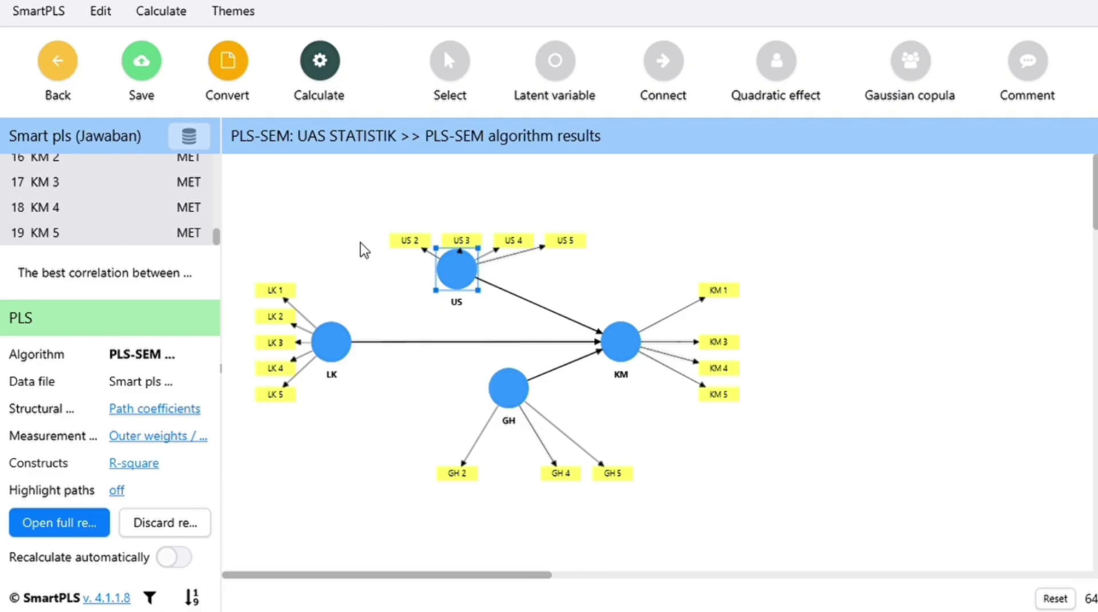
left_click(413, 246)
key("Delete")
left_click(506, 241)
key("Delete")
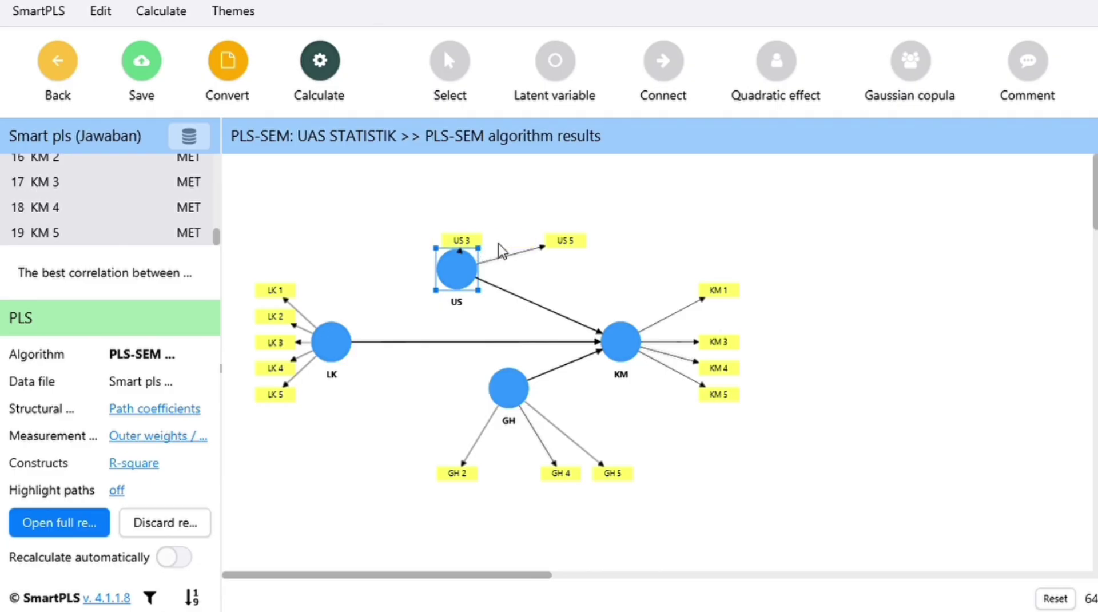
- Recalculate the PLS-SEM algorithm for the reduced model and open its full results
left_click(466, 65)
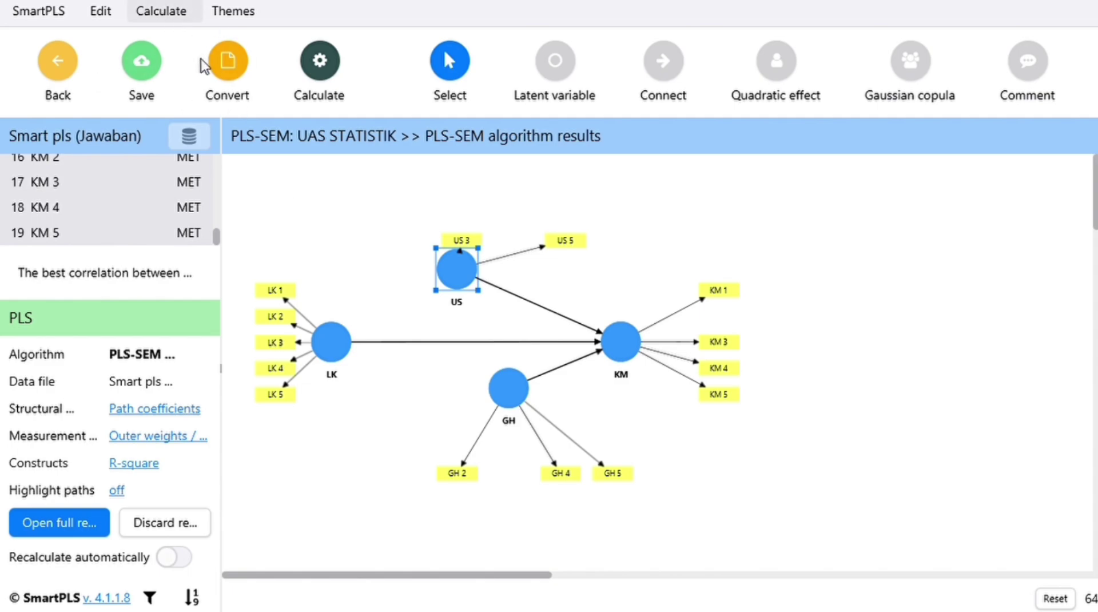
left_click(202, 49)
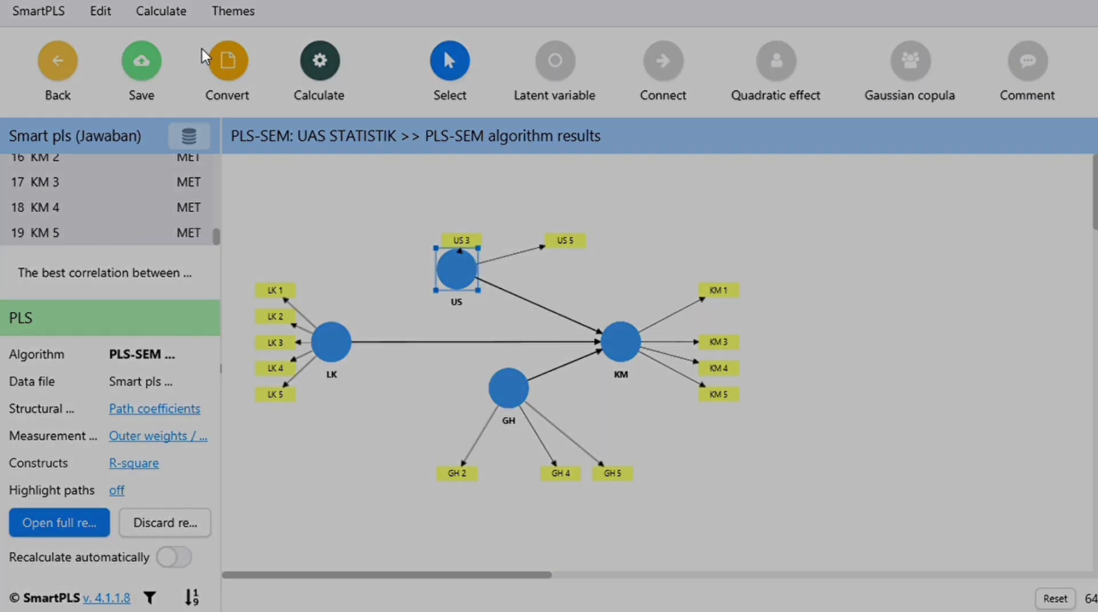
left_click(632, 402)
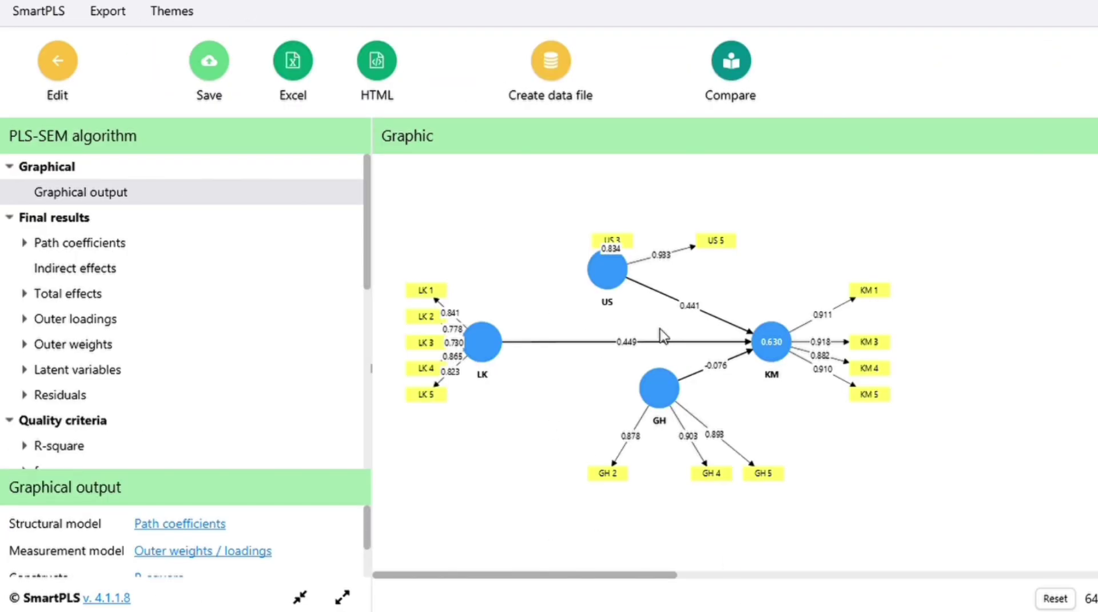
- Examine the outer loadings matrix and the construct reliability and validity overview of the recalculated model
left_click(101, 324)
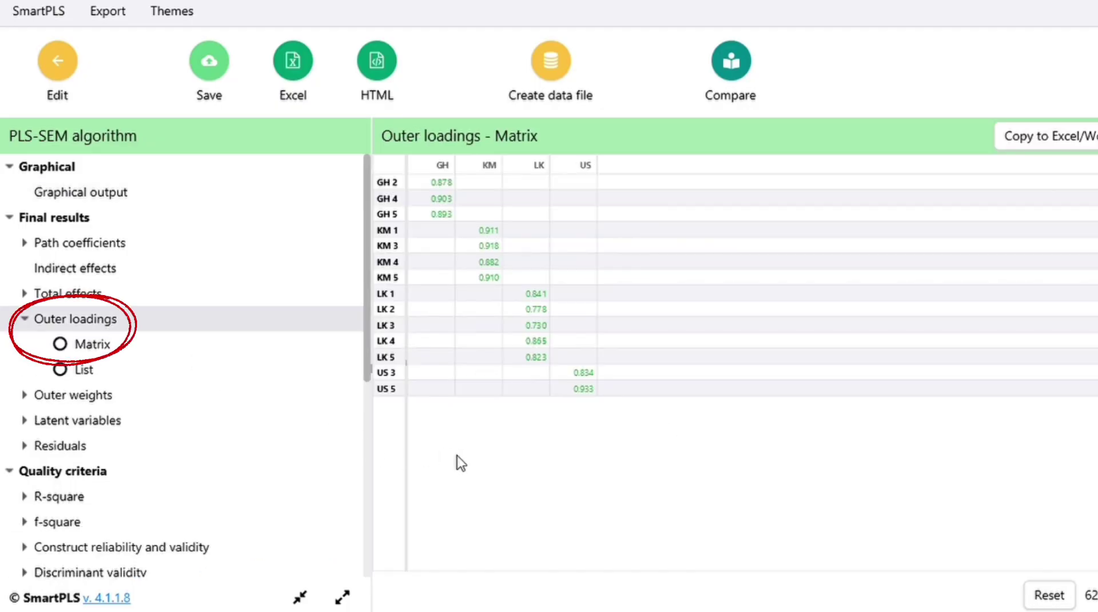
left_click(106, 423)
left_click(165, 426)
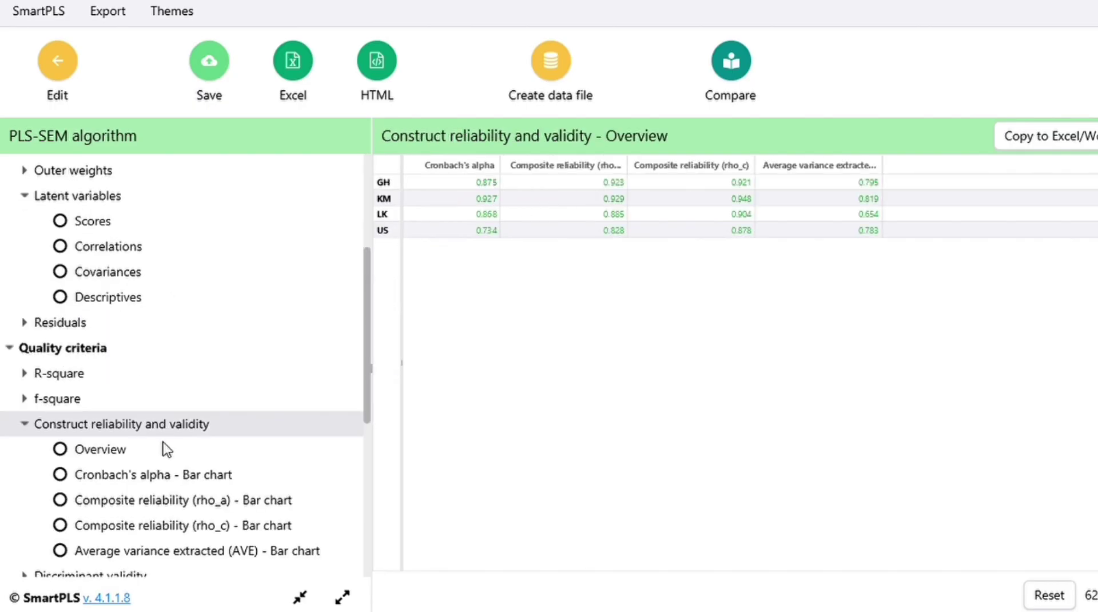
left_click(162, 451)
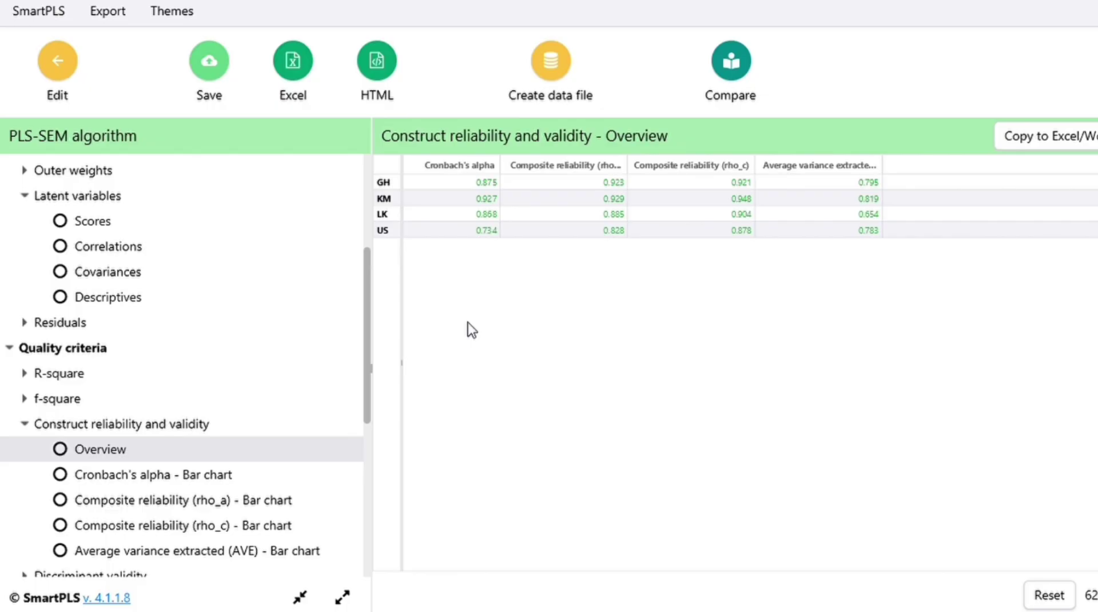
- Examine discriminant validity using the heterotrait-monotrait ratio (HTMT) matrix
scroll(130, 338, "down", 4)
left_click(129, 338)
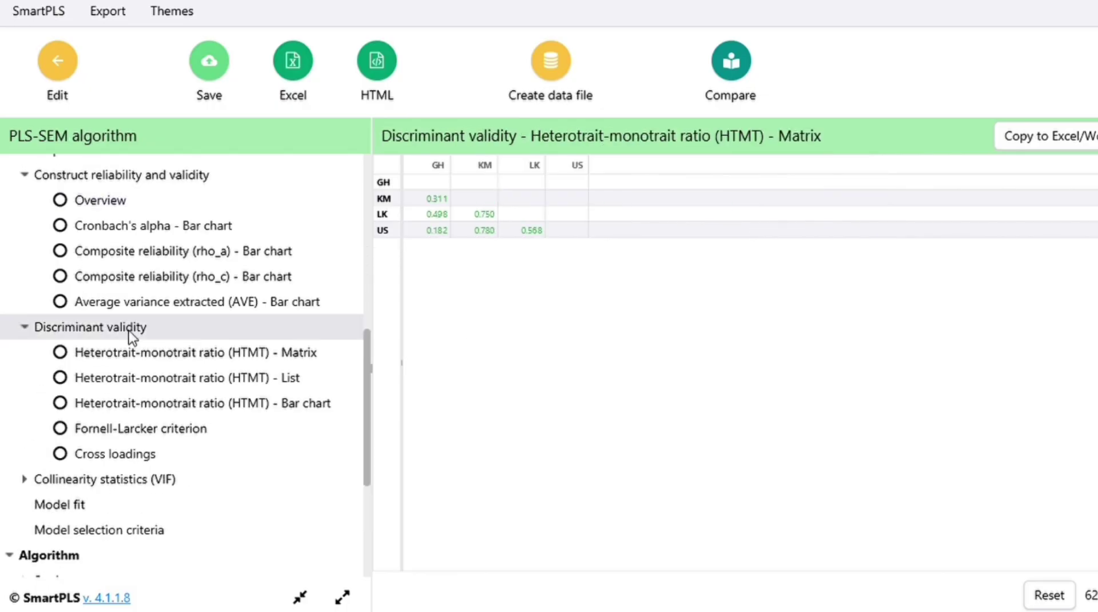
left_click(170, 365)
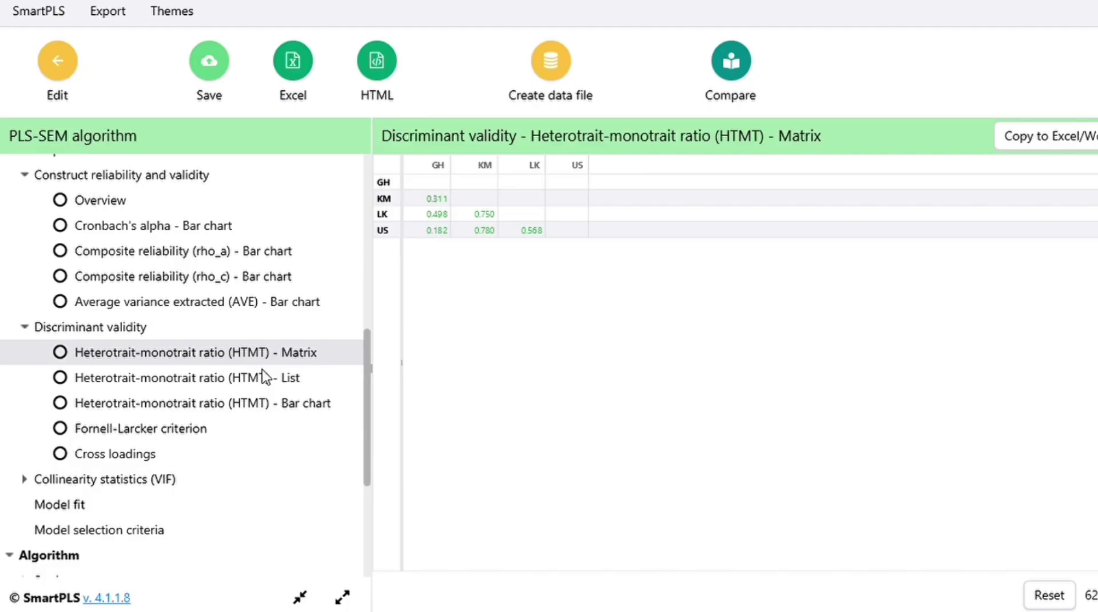
- Examine the collinearity statistics (VIF) for the outer model list and the inner model matrix
left_click(138, 478)
left_click(152, 477)
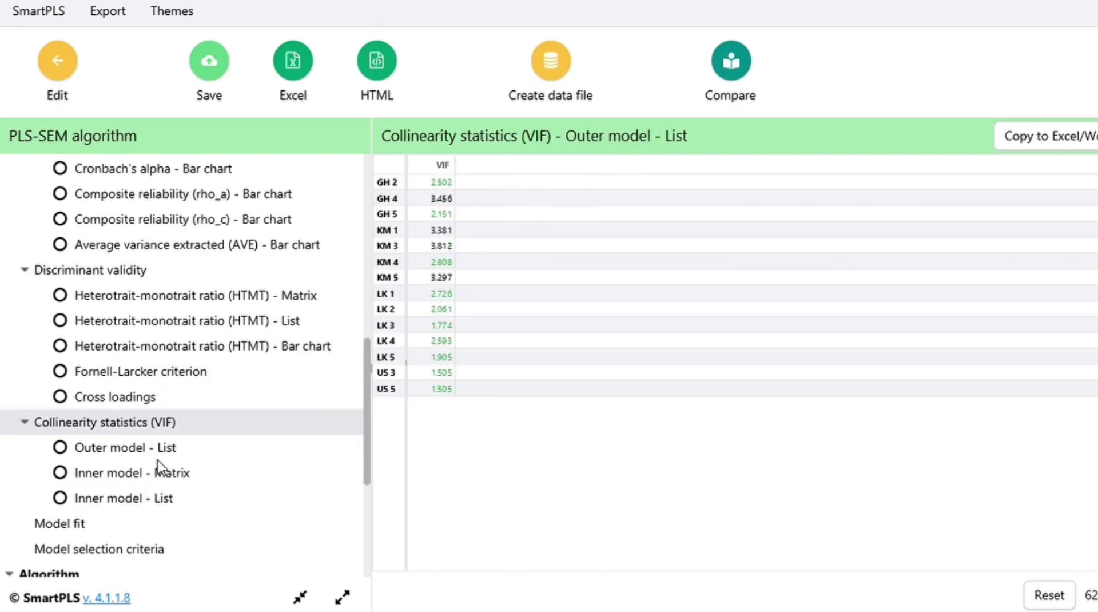
left_click(155, 476)
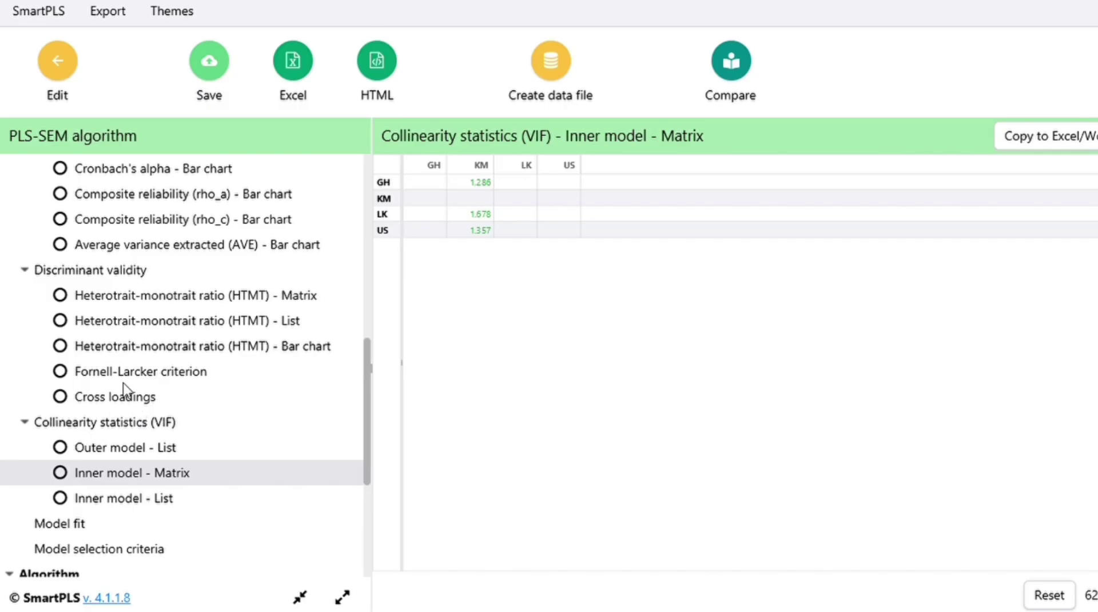
- Examine the R-square overview and the f-square matrix under the quality criteria
scroll(124, 386, "down", 5)
scroll(123, 384, "up", 6)
scroll(123, 382, "up", 4)
left_click(109, 366)
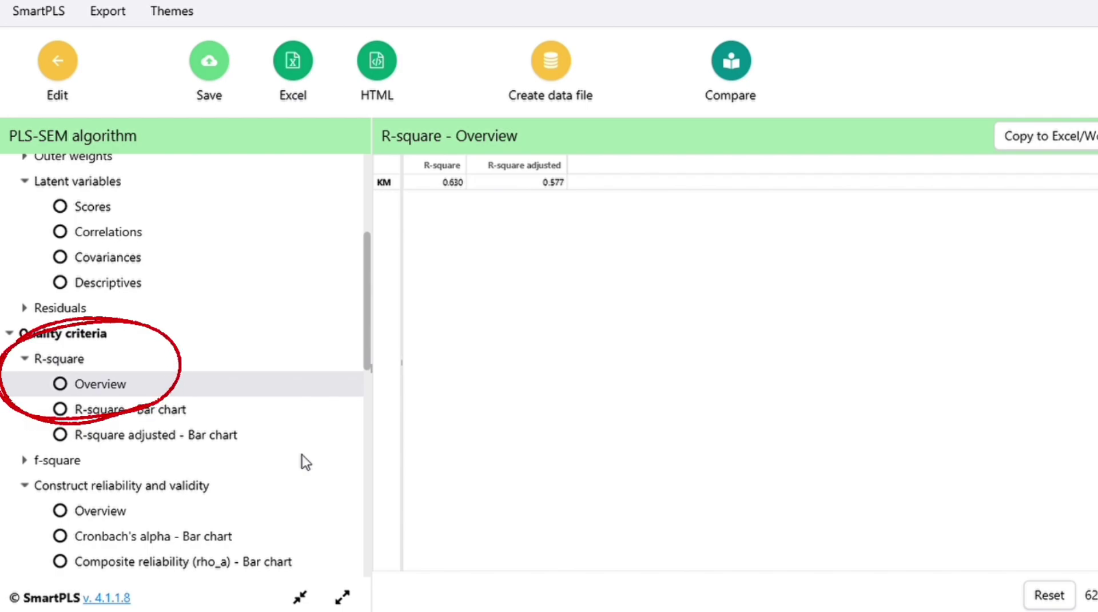
left_click(115, 466)
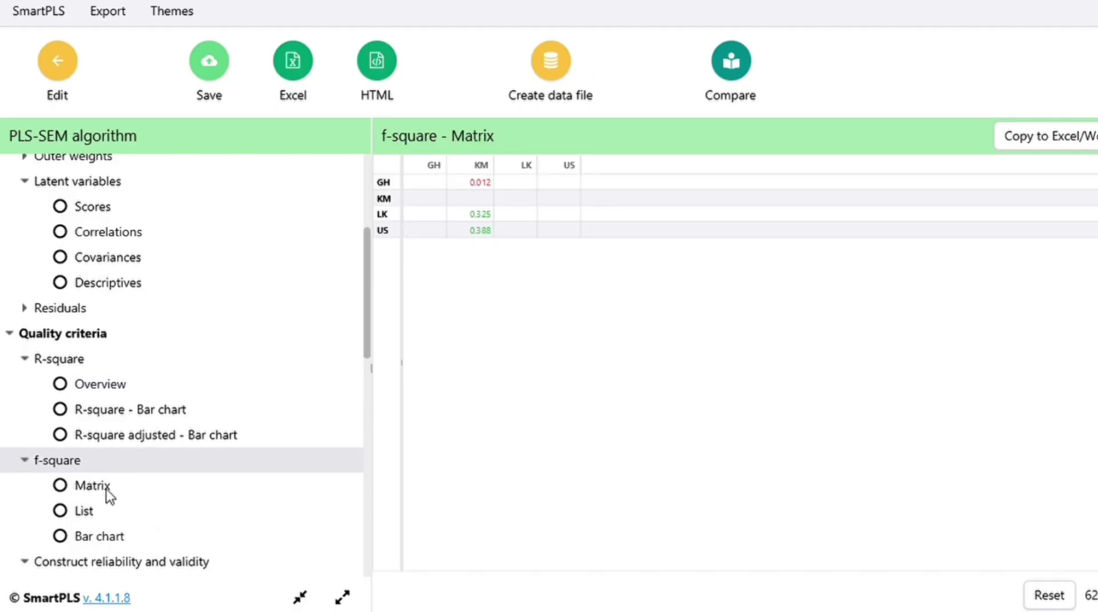
left_click(104, 489)
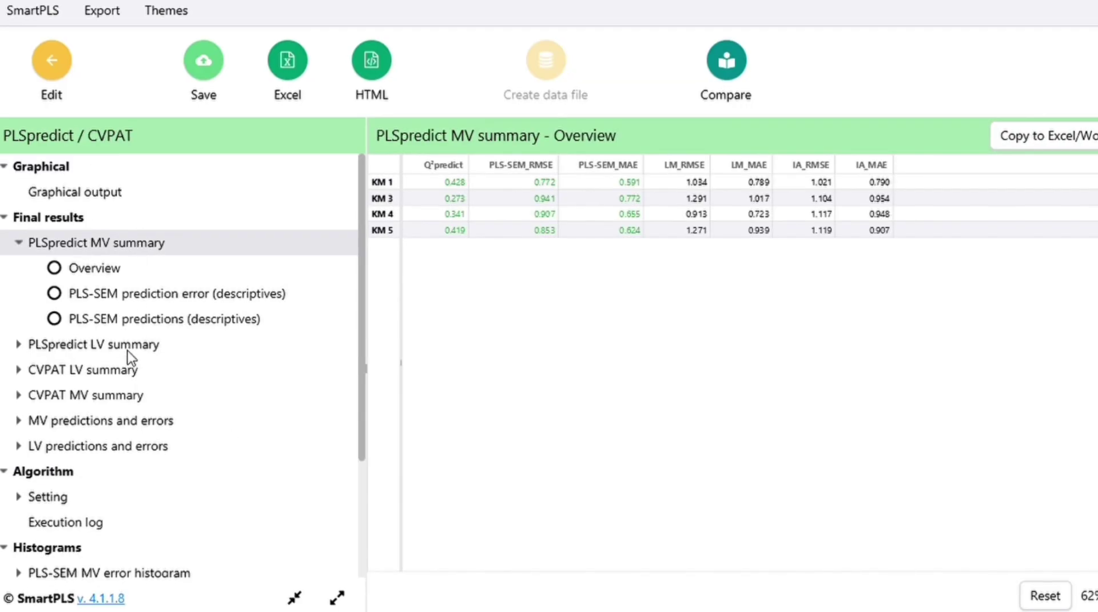
- Examine the PLSpredict MV summary overview and the PLS-SEM table of the PLSpredict LV summary
left_click(122, 269)
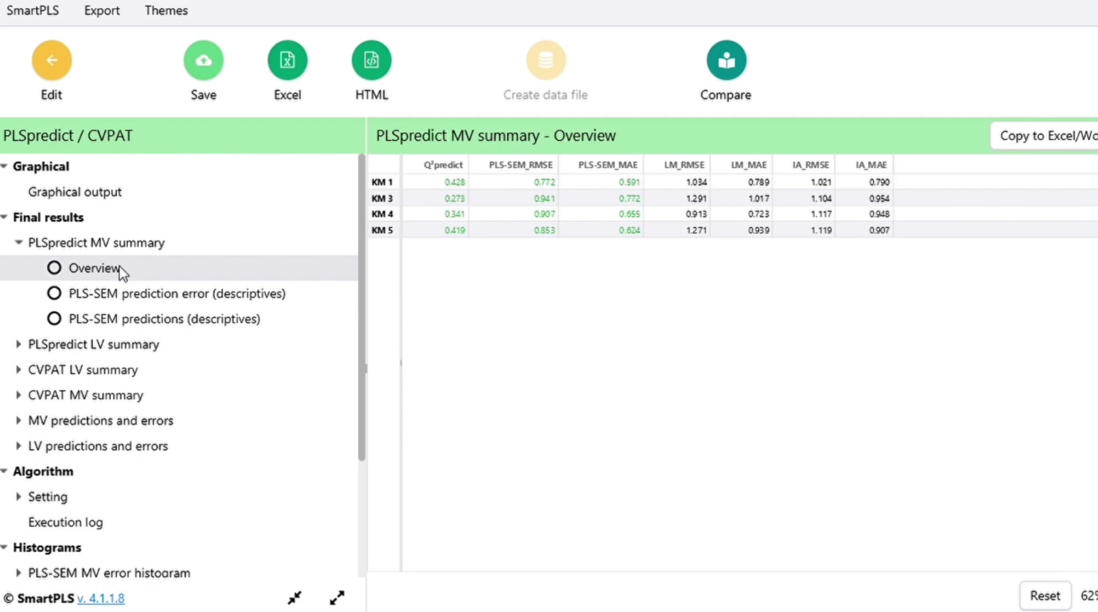
left_click(118, 344)
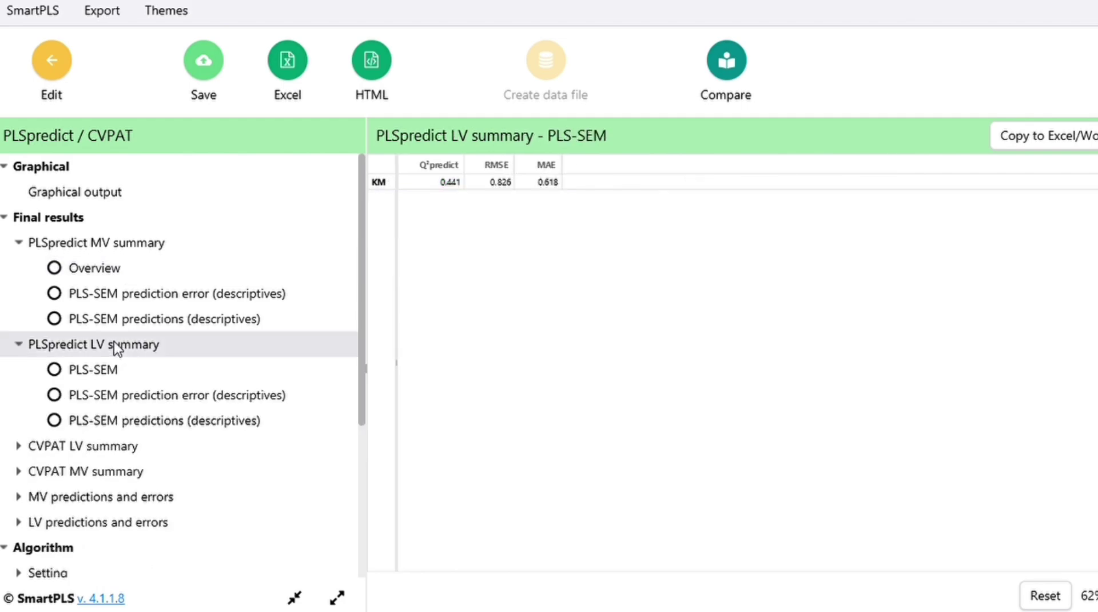
left_click(162, 379)
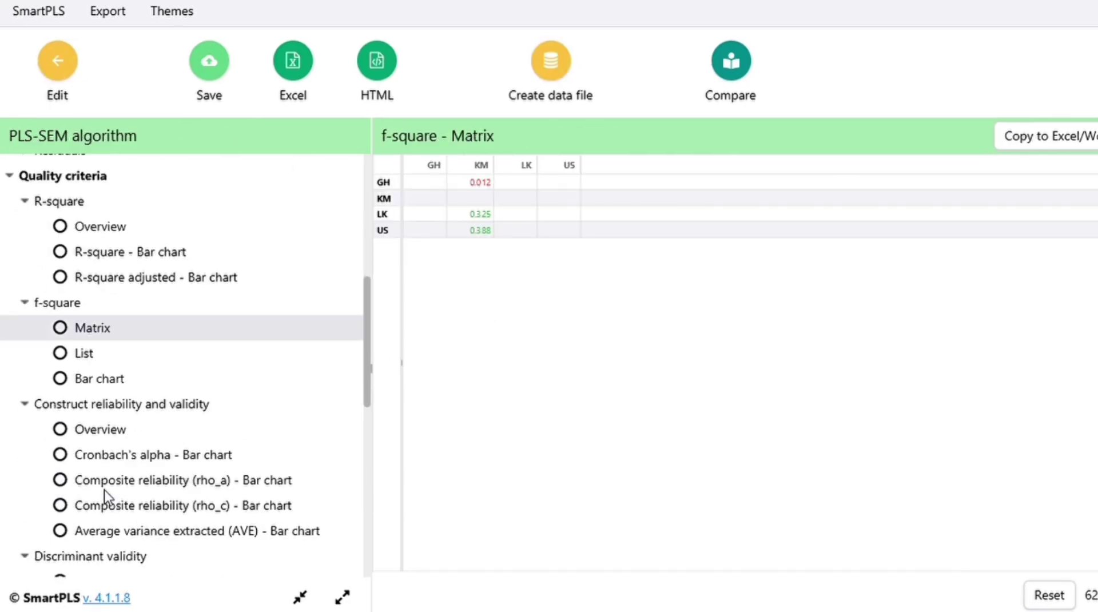
- Examine the model fit table in the PLS-SEM algorithm results and return to editing the model
scroll(104, 489, "down", 7)
left_click(101, 365)
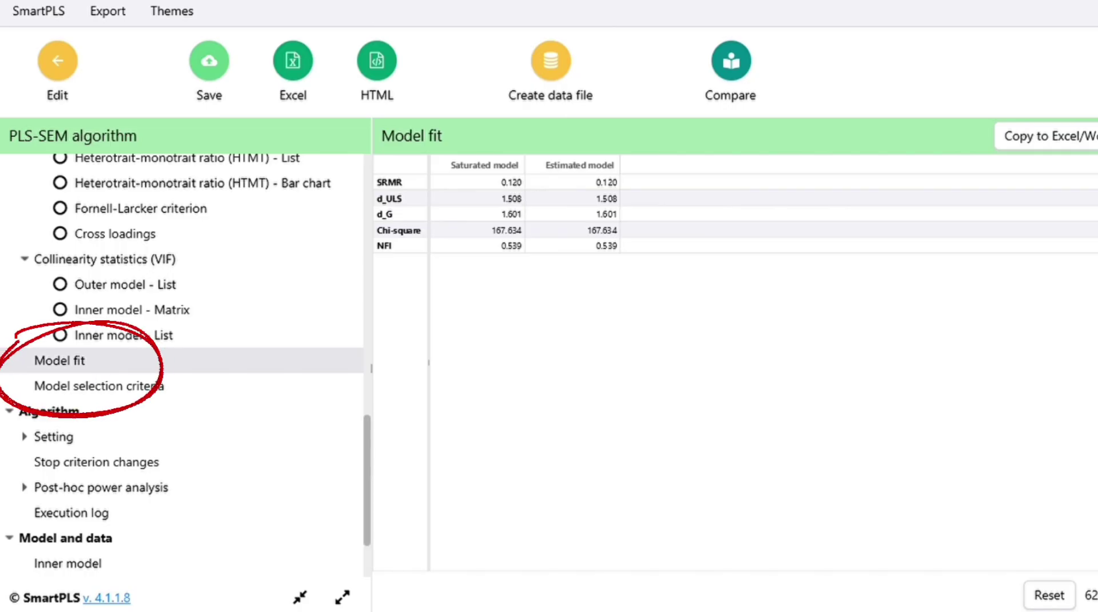
left_click(60, 74)
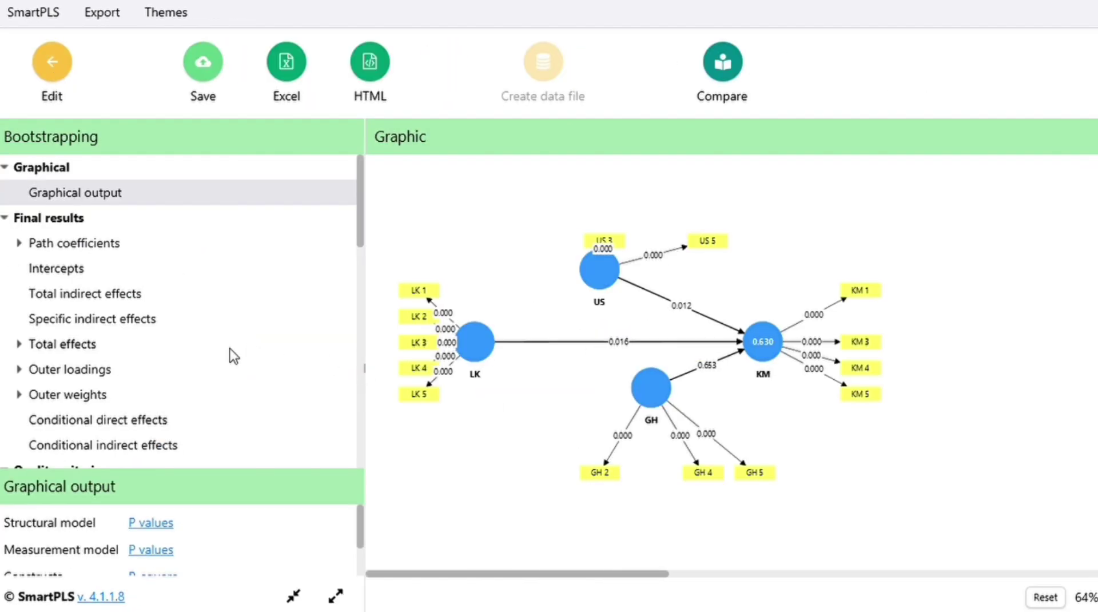
- Examine the bootstrapping path coefficients table with mean, STDEV, T values and p values, and look through the other result categories
scroll(207, 381, "down", 5)
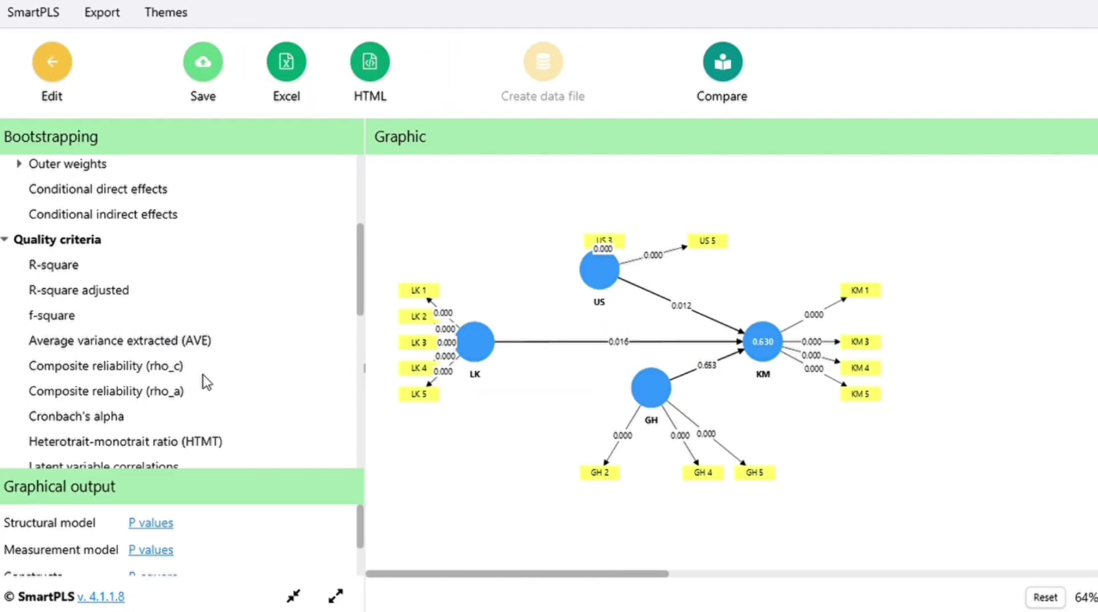
scroll(207, 381, "up", 5)
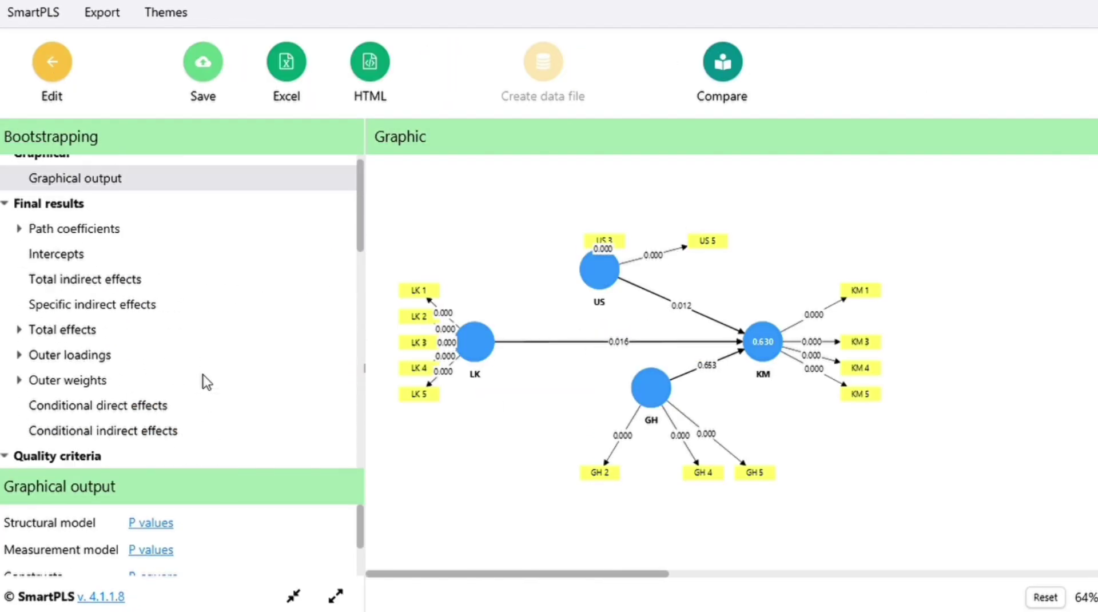
left_click(133, 243)
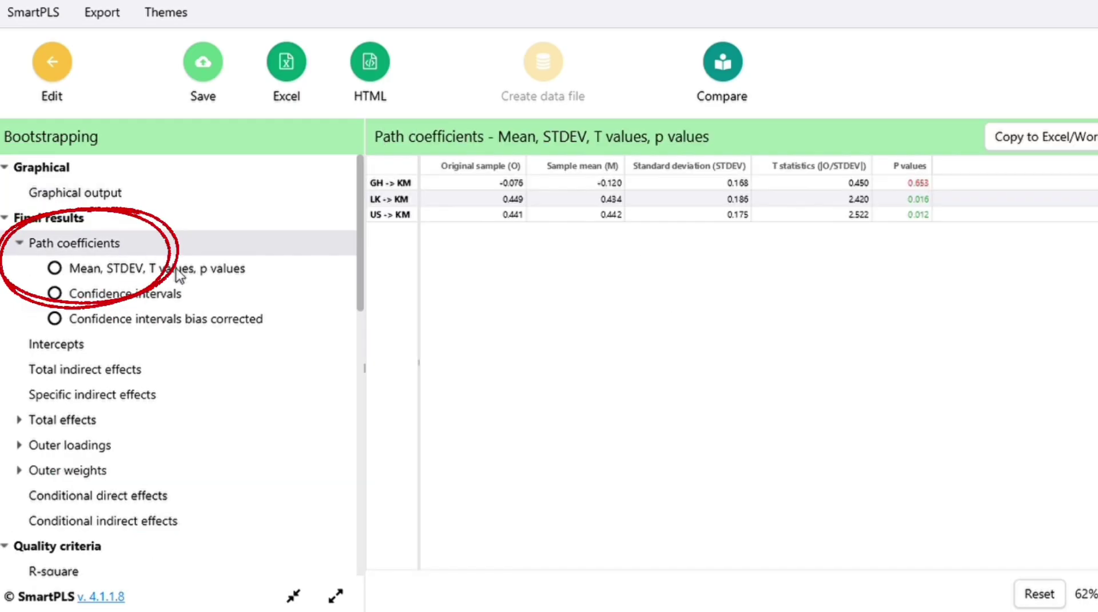
left_click(179, 274)
scroll(201, 372, "down", 7)
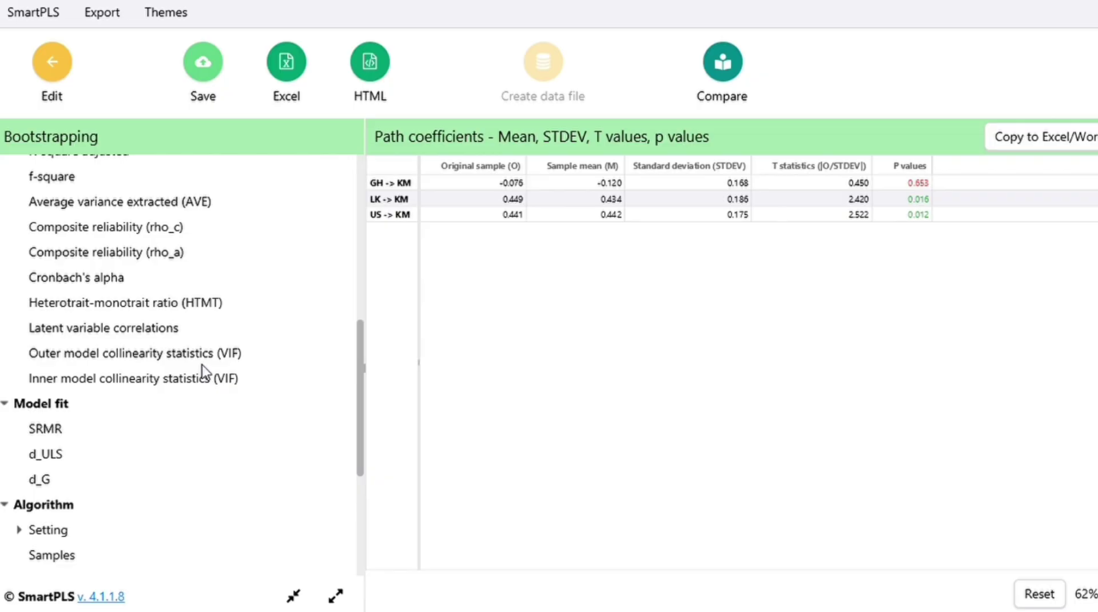
scroll(103, 256, "up", 3)
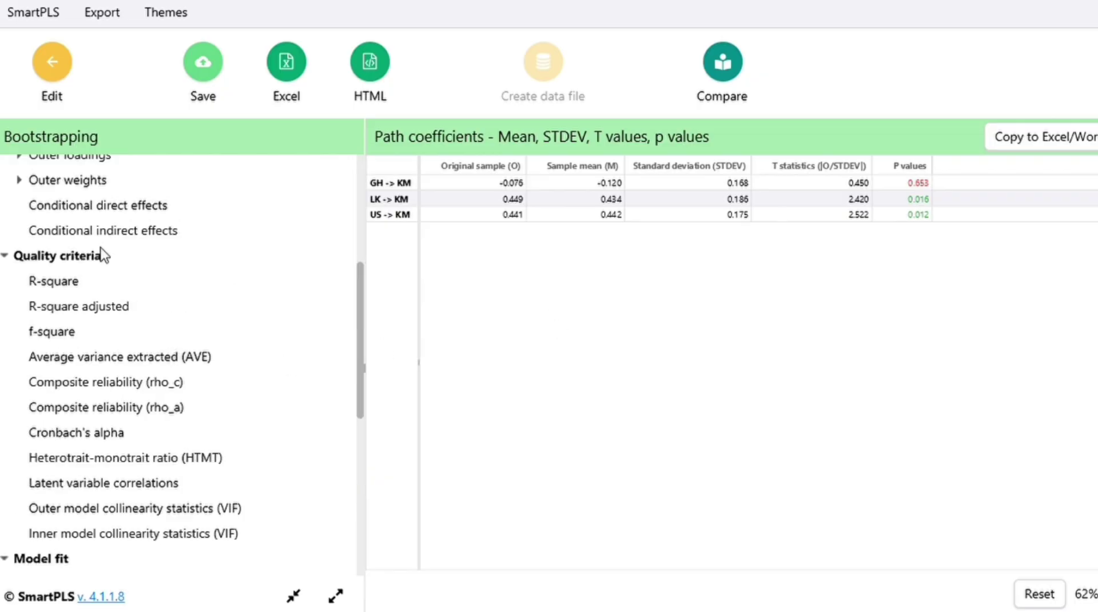
scroll(103, 256, "up", 5)
scroll(179, 258, "down", 1)
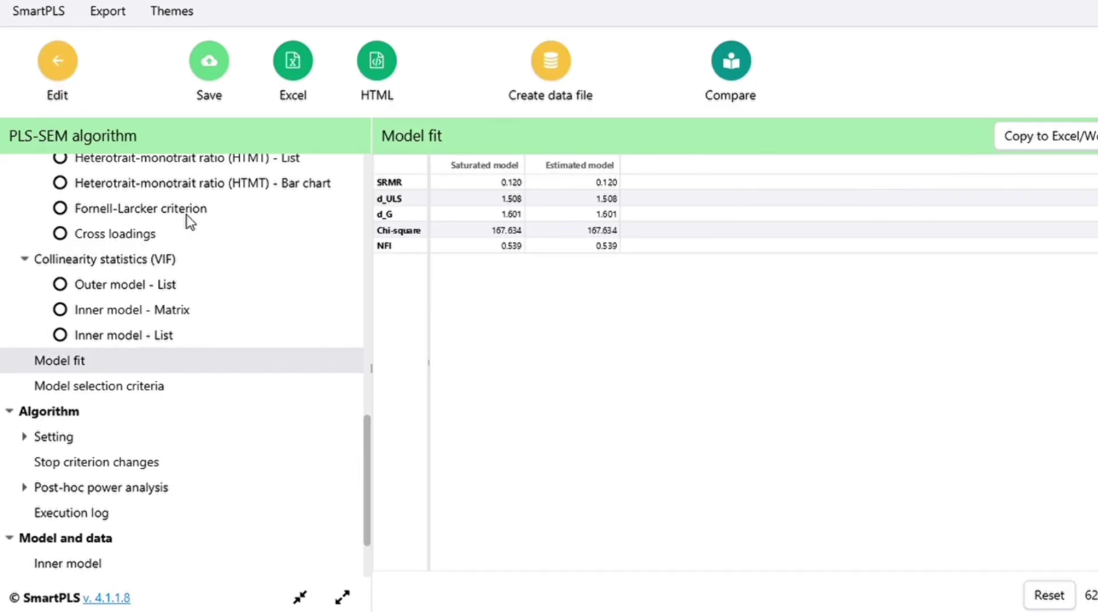
- Save the PLS-SEM algorithm report and export it to Excel as UAS STATISTIK.xlsx
scroll(223, 250, "up", 10)
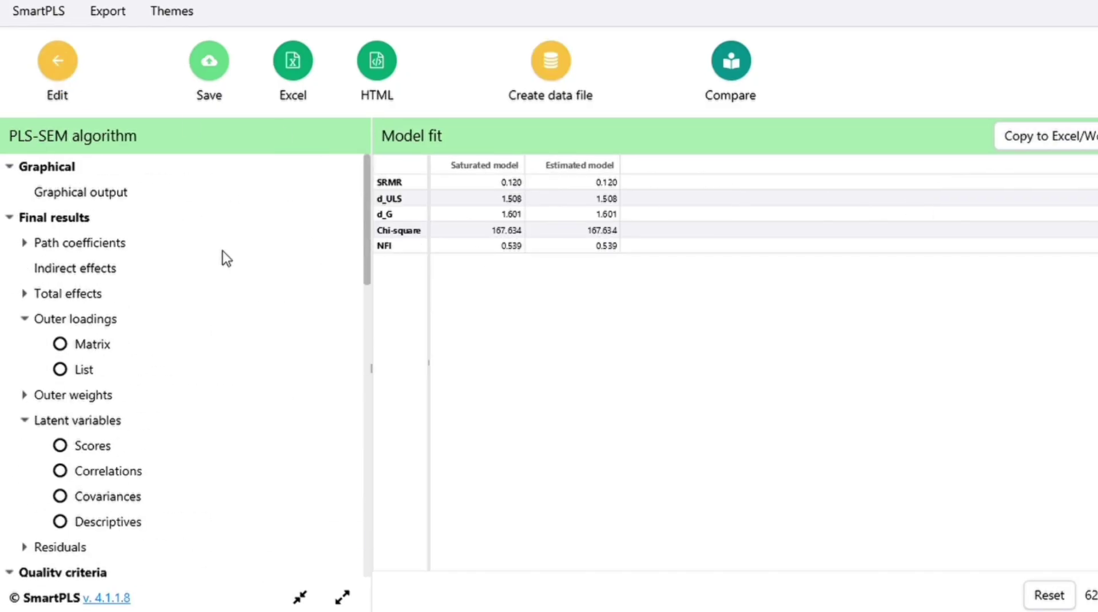
left_click(209, 63)
left_click(294, 64)
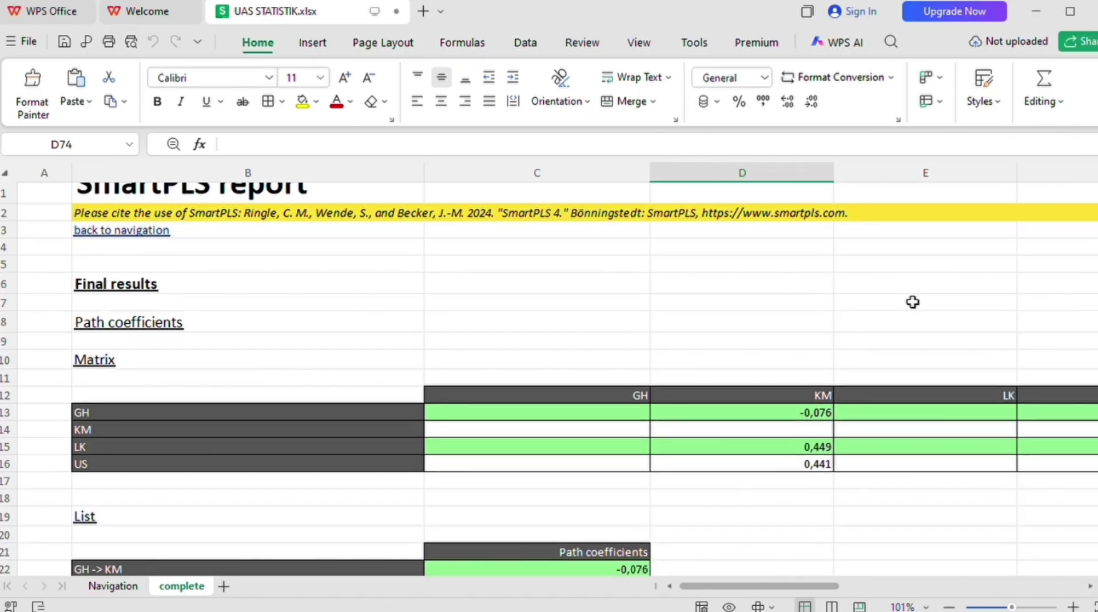
- Review the exported report in WPS Office from the path coefficients down to the latent variable correlations and covariances
scroll(912, 302, "down", 12)
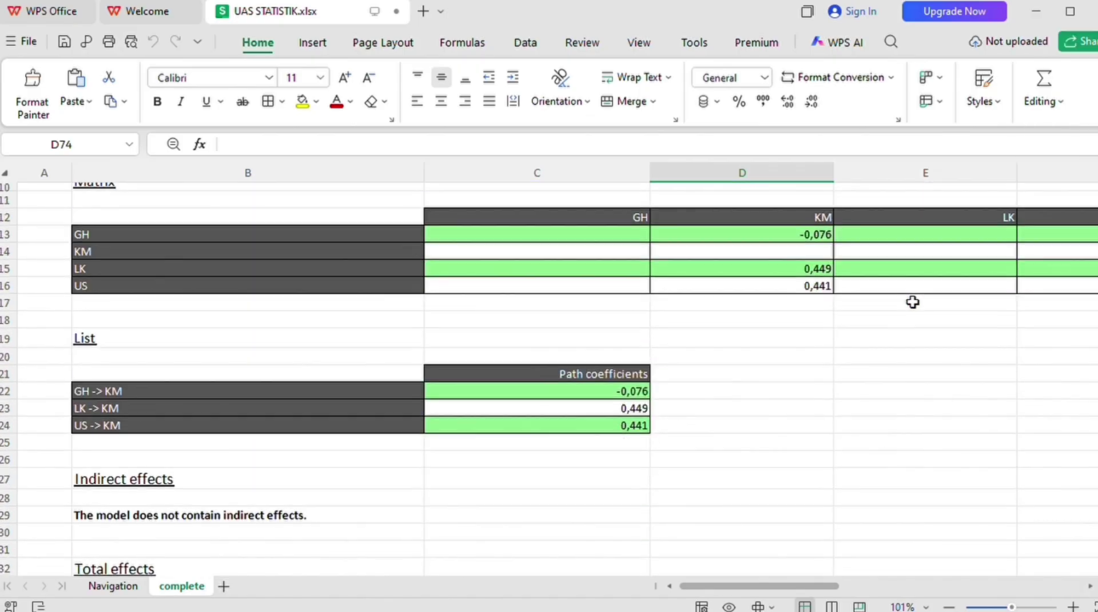
scroll(912, 302, "down", 20)
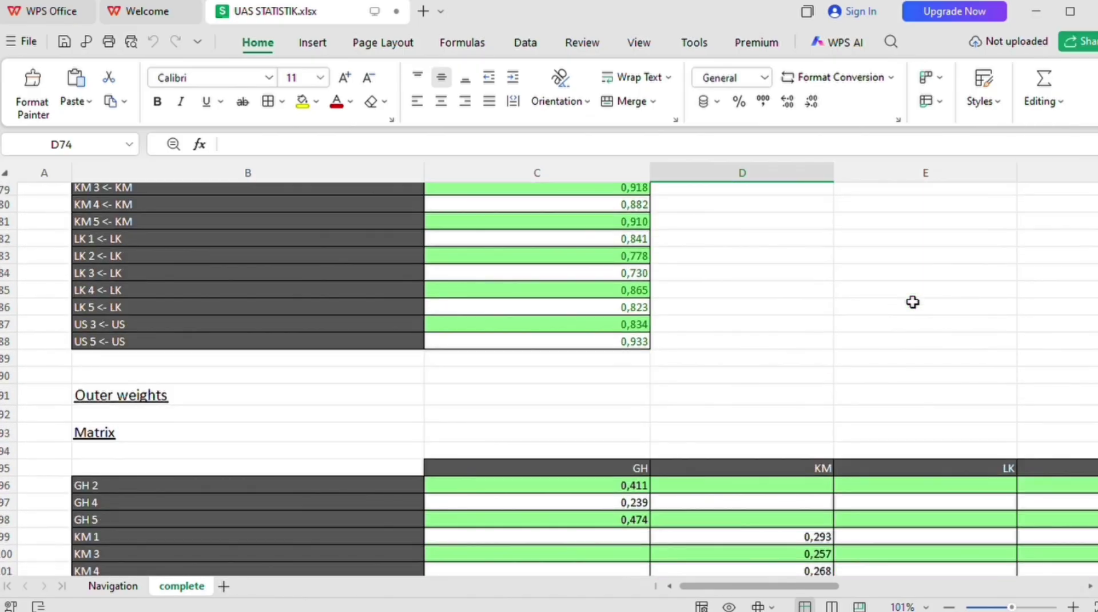
scroll(912, 302, "down", 17)
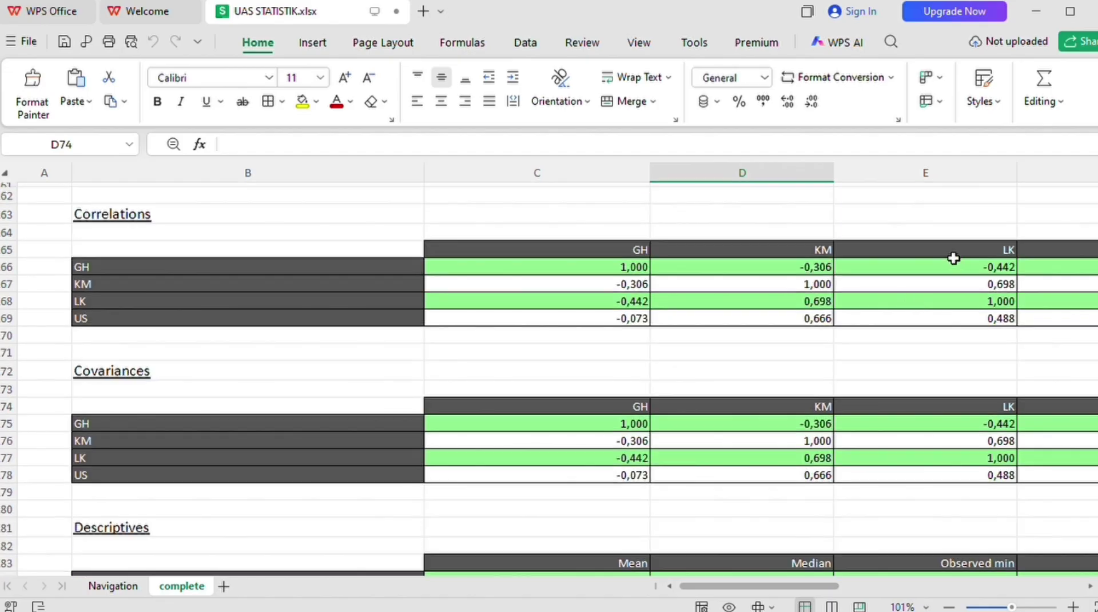